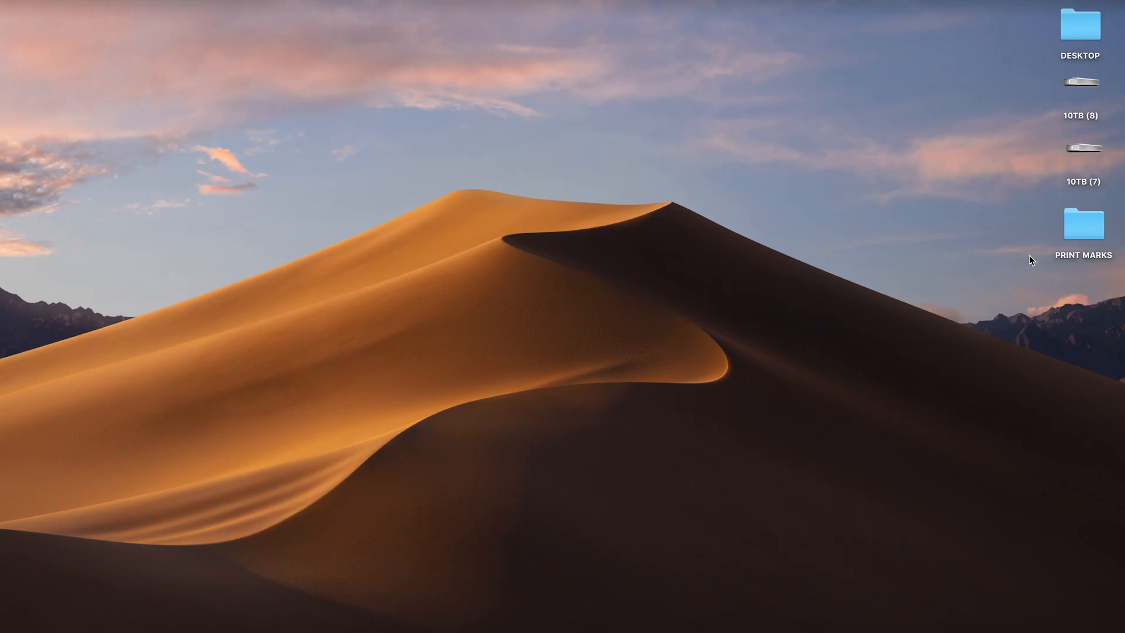
- Open the PRINT MARKS folder from the desktop, enlarge its window, and show the contents of the AI folder
double_click(1085, 223)
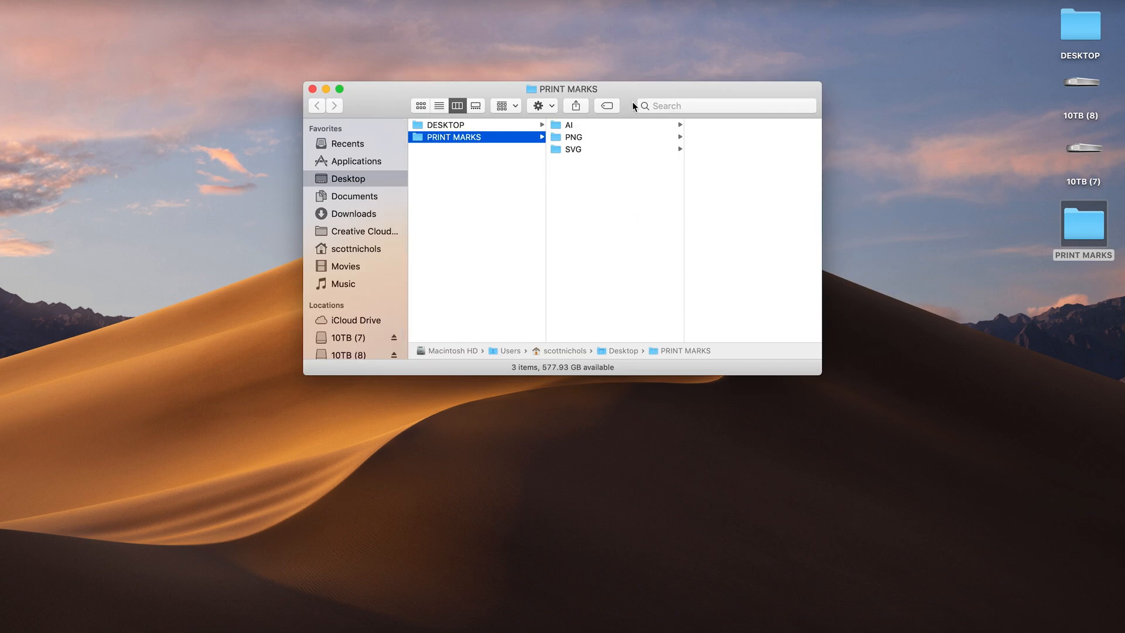
left_click_drag(632, 87, 426, 57)
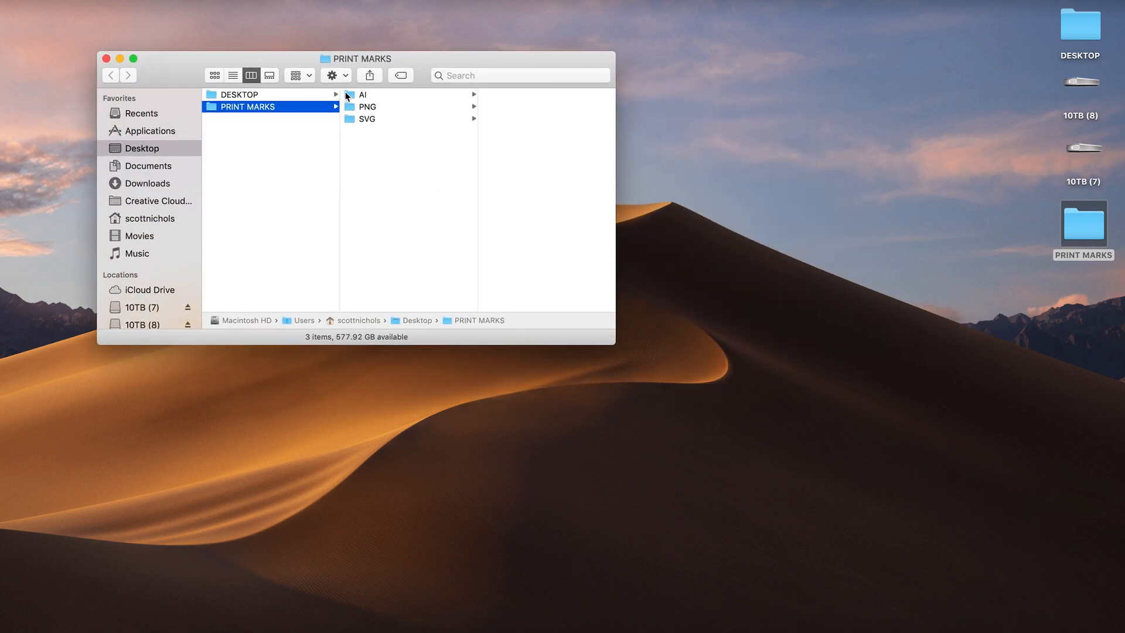
left_click_drag(615, 337, 736, 426)
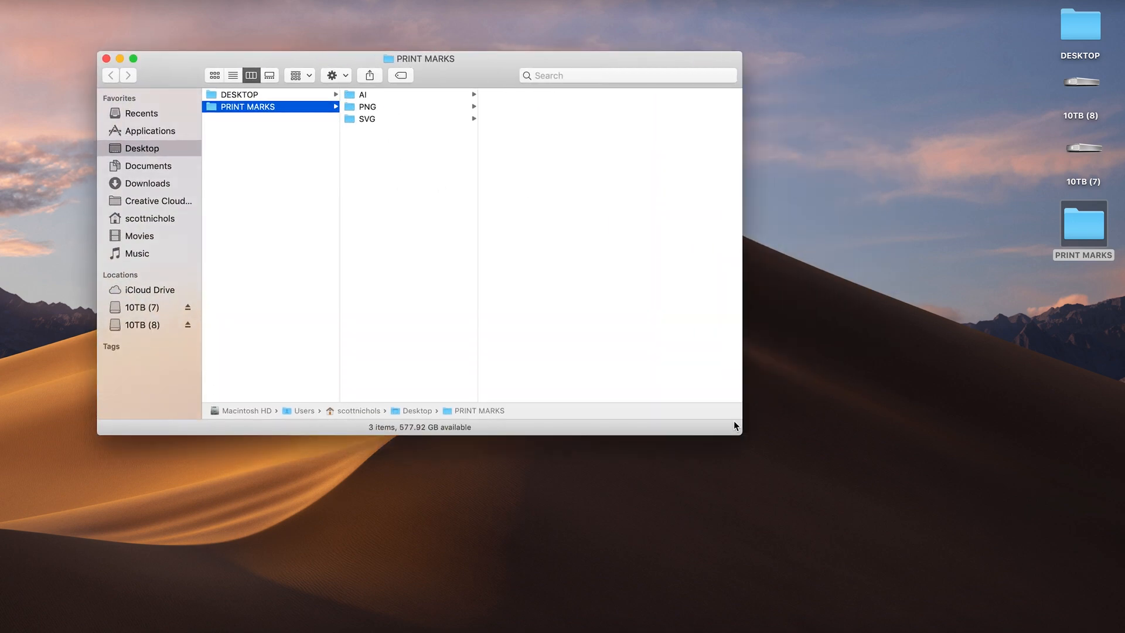
left_click(351, 97)
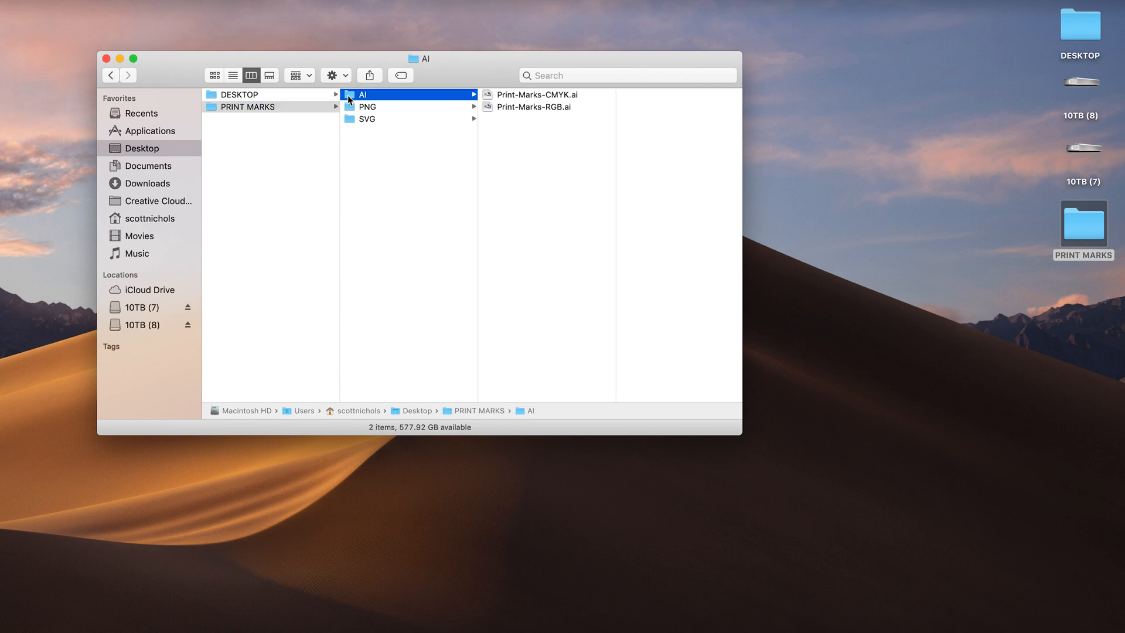
- Preview the artwork in Print-Marks-CMYK.ai and Print-Marks-RGB.ai
left_click(533, 94)
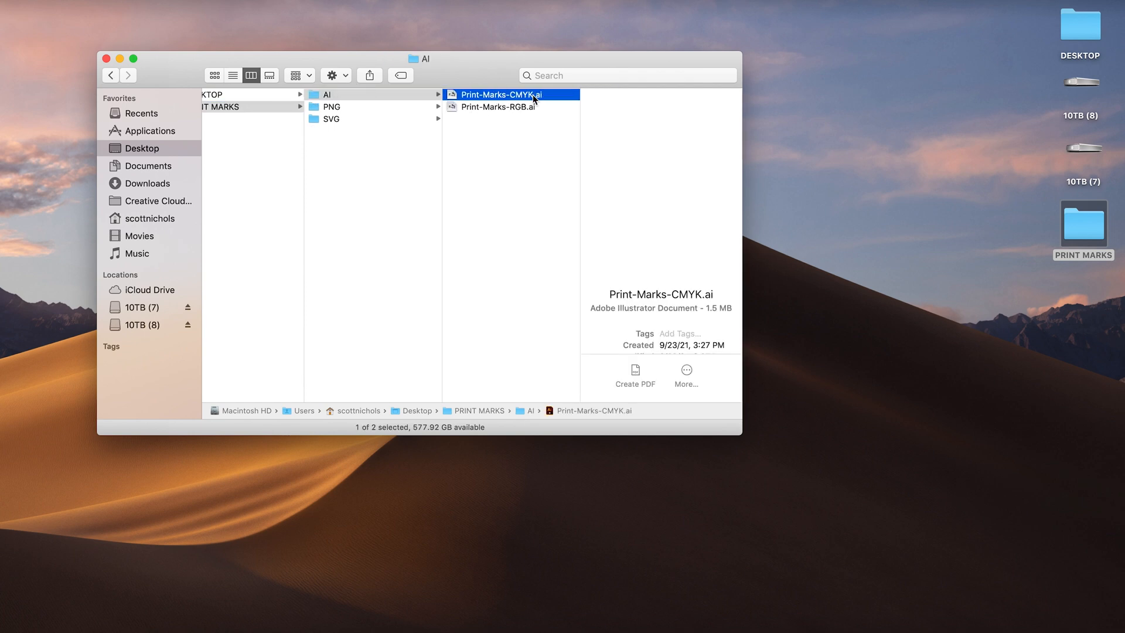
left_click(484, 110)
left_click(479, 96)
key("space")
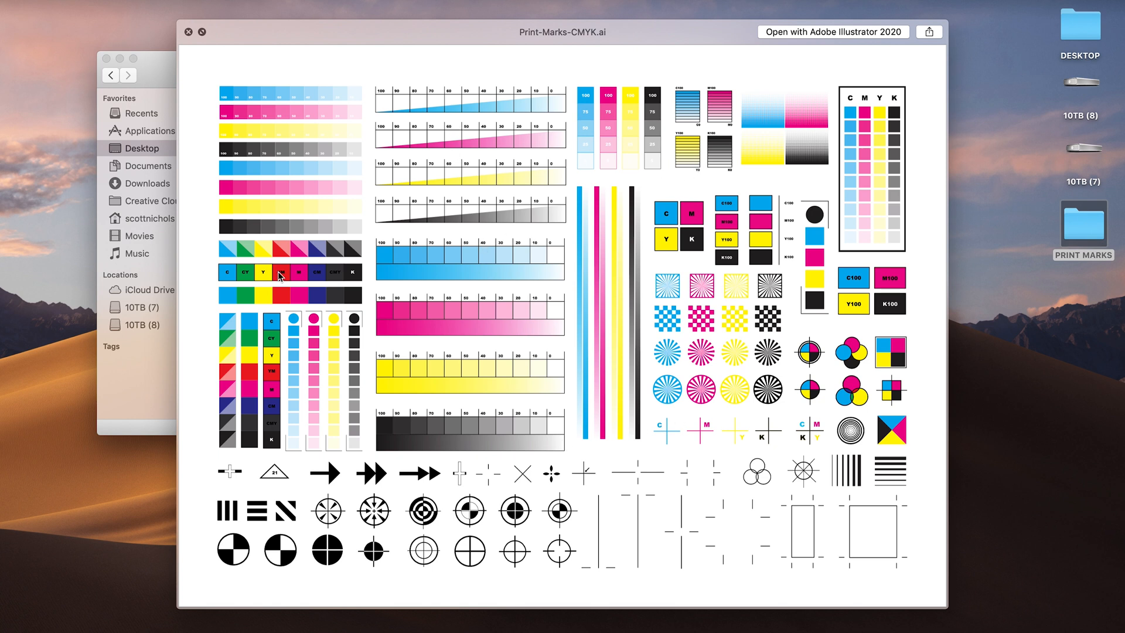
key("Down")
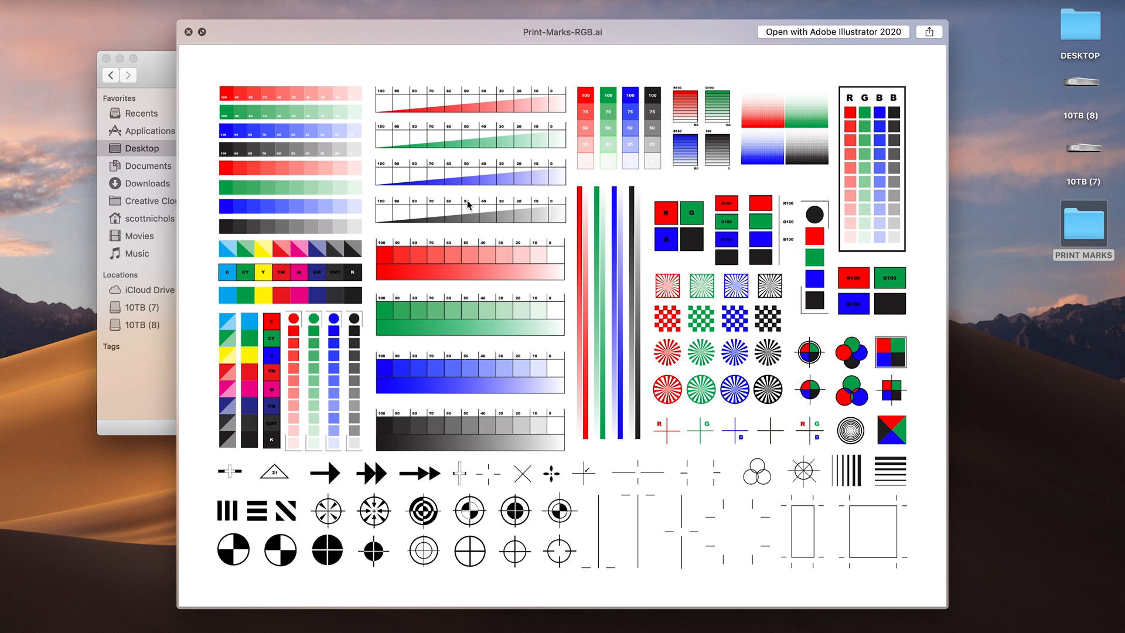
key("space")
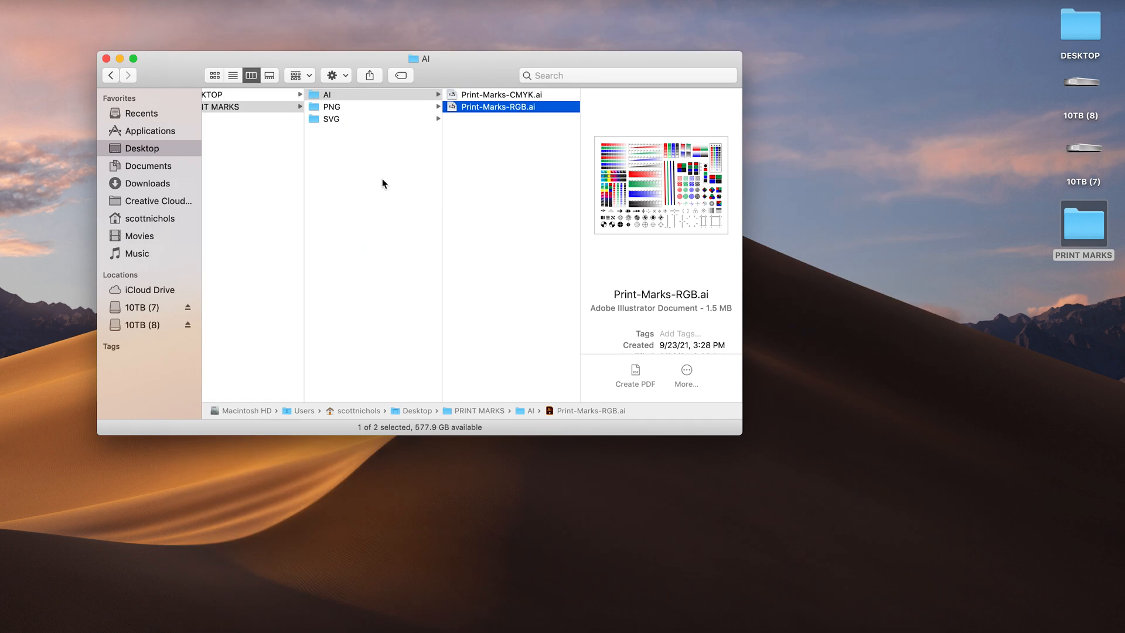
- Look at the subfolders of the PNG and SVG folders and enlarge the window further
left_click(326, 109)
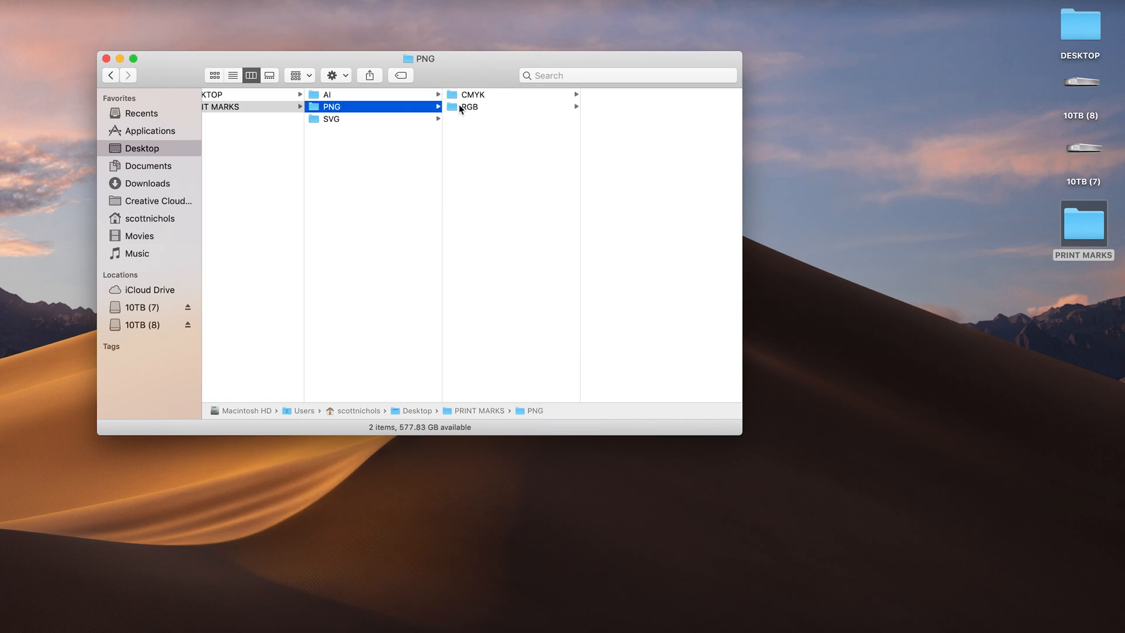
left_click(344, 121)
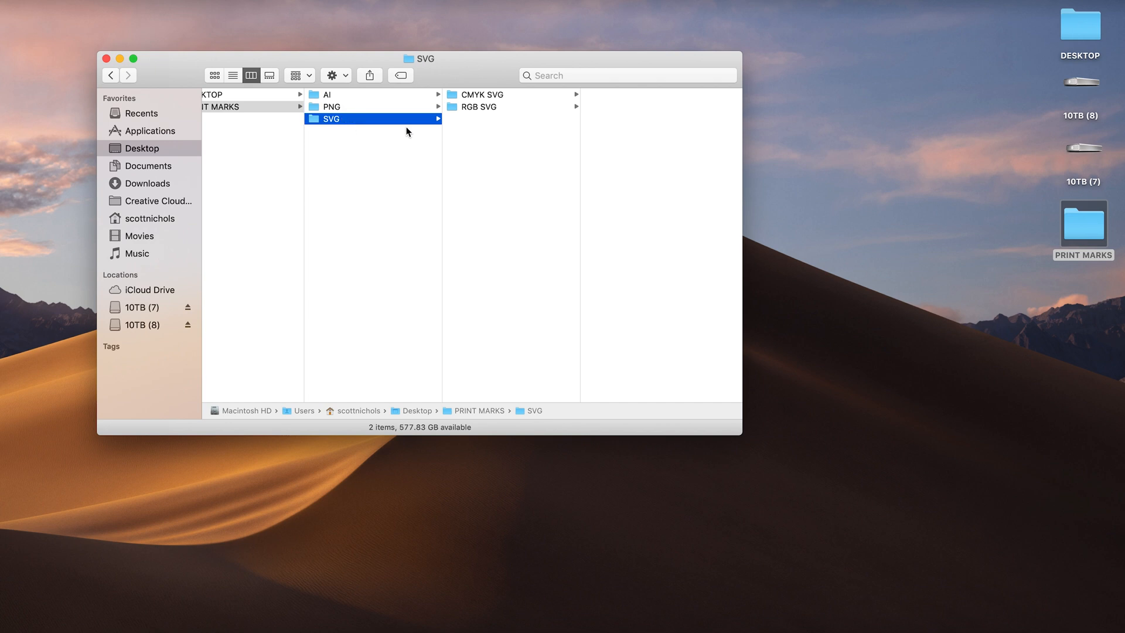
left_click_drag(741, 432, 822, 483)
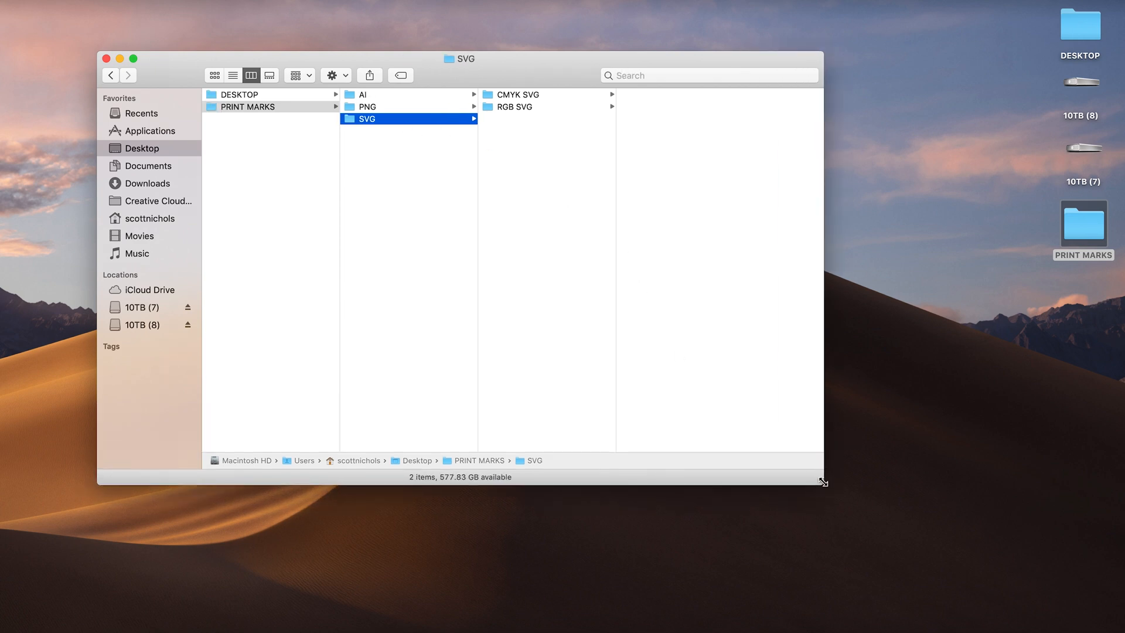
- Browse the image files in the CMYK and RGB subfolders of the PNG folder
left_click(368, 108)
key("Right")
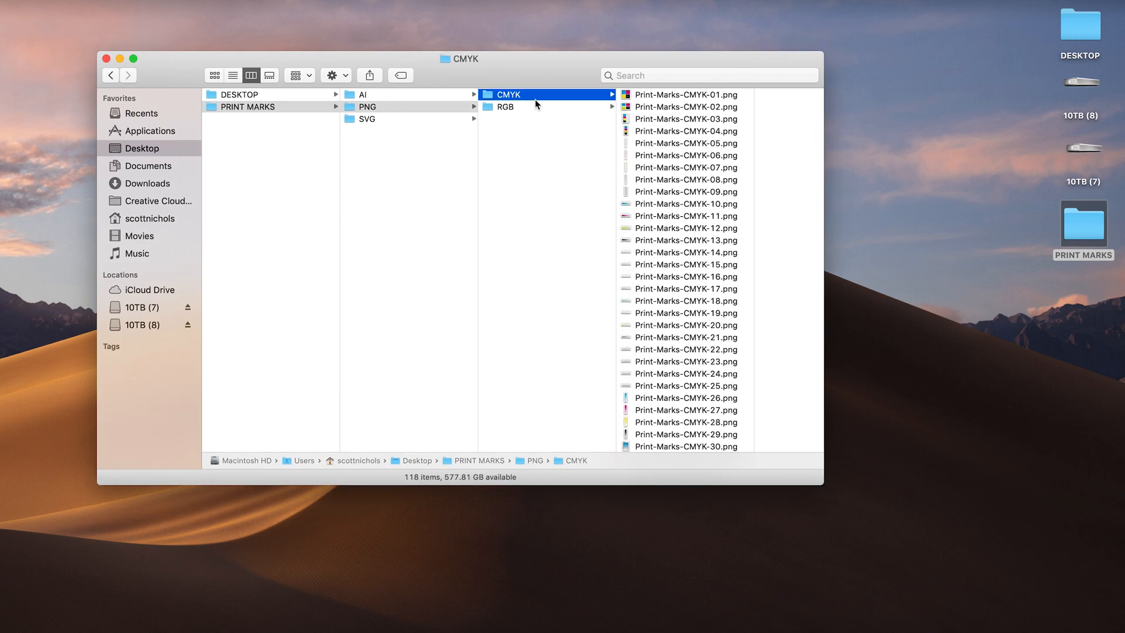
scroll(683, 140, "down", 20)
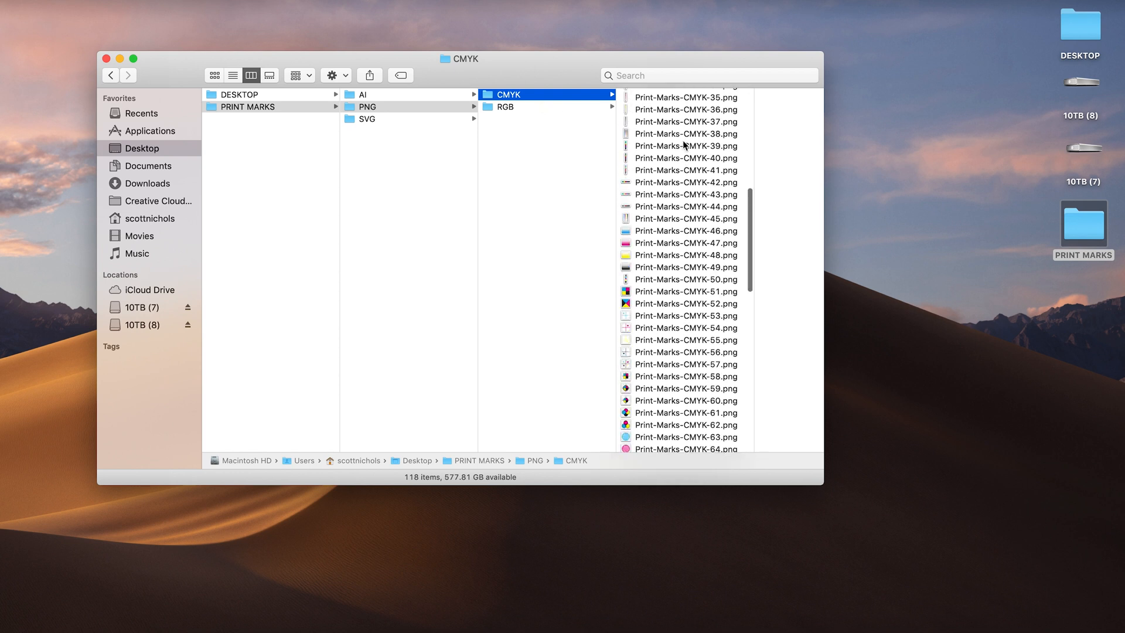
scroll(683, 142, "down", 2)
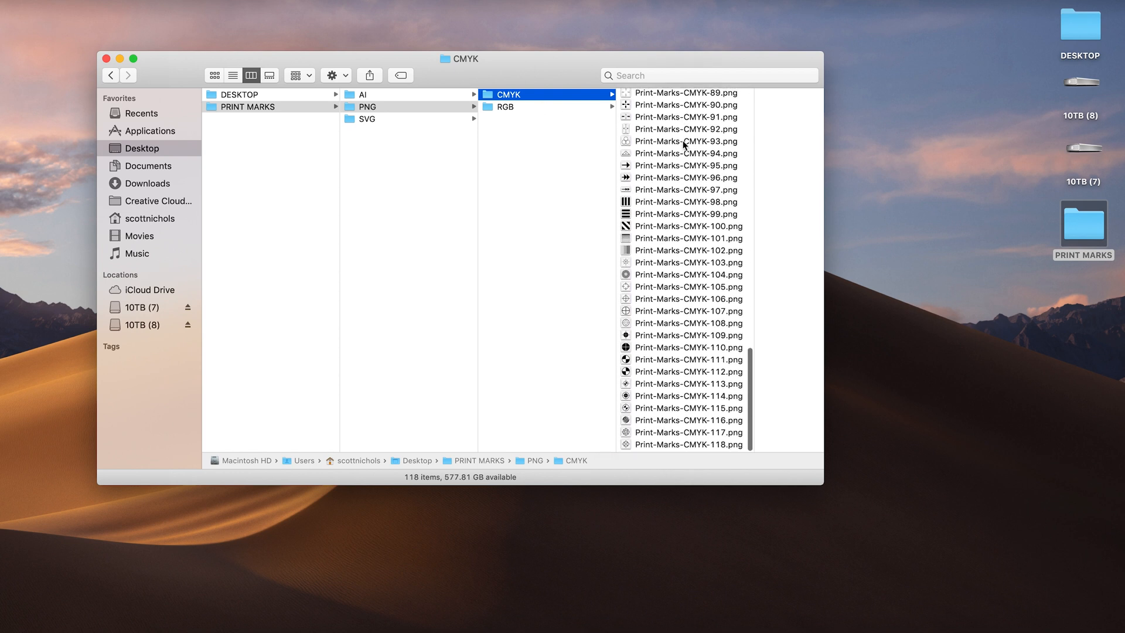
scroll(676, 161, "up", 20)
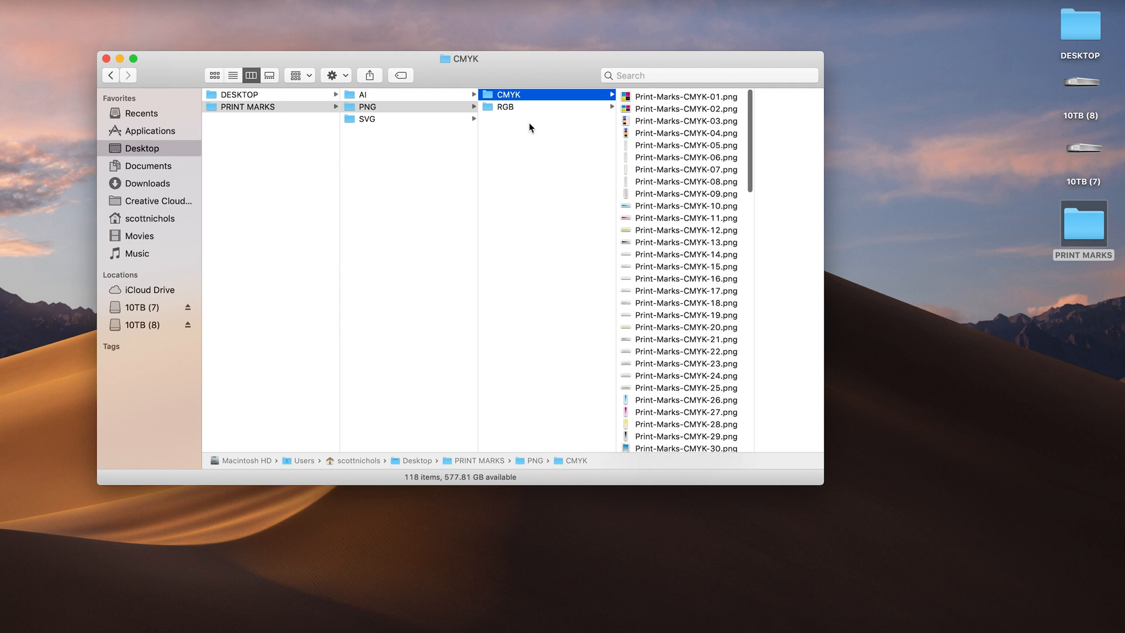
left_click(512, 108)
scroll(679, 172, "down", 10)
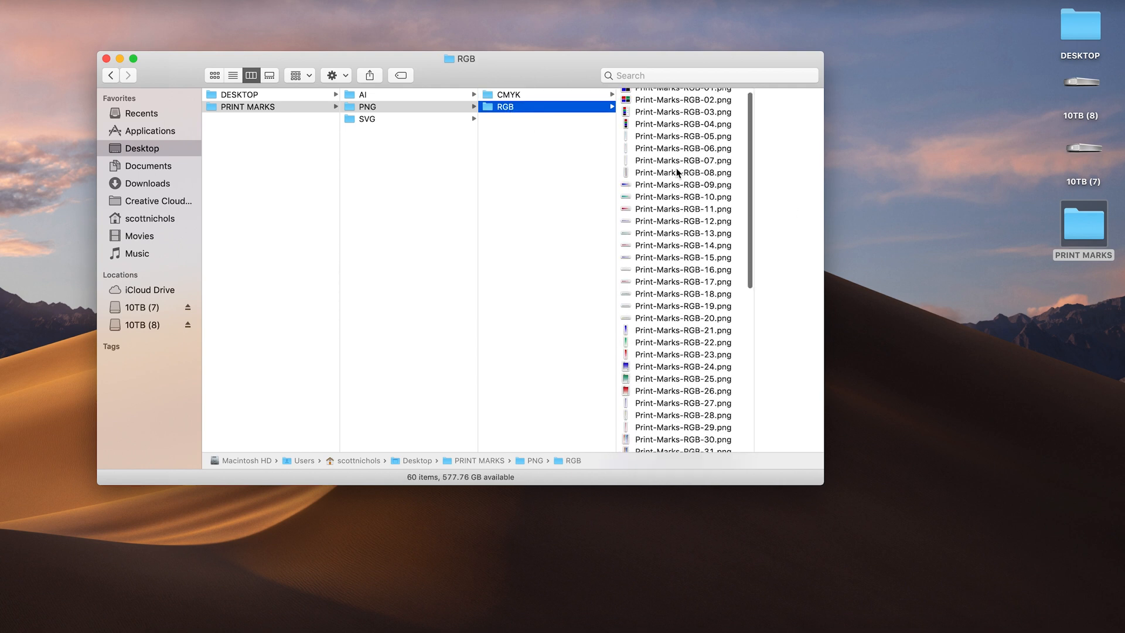
scroll(678, 172, "up", 10)
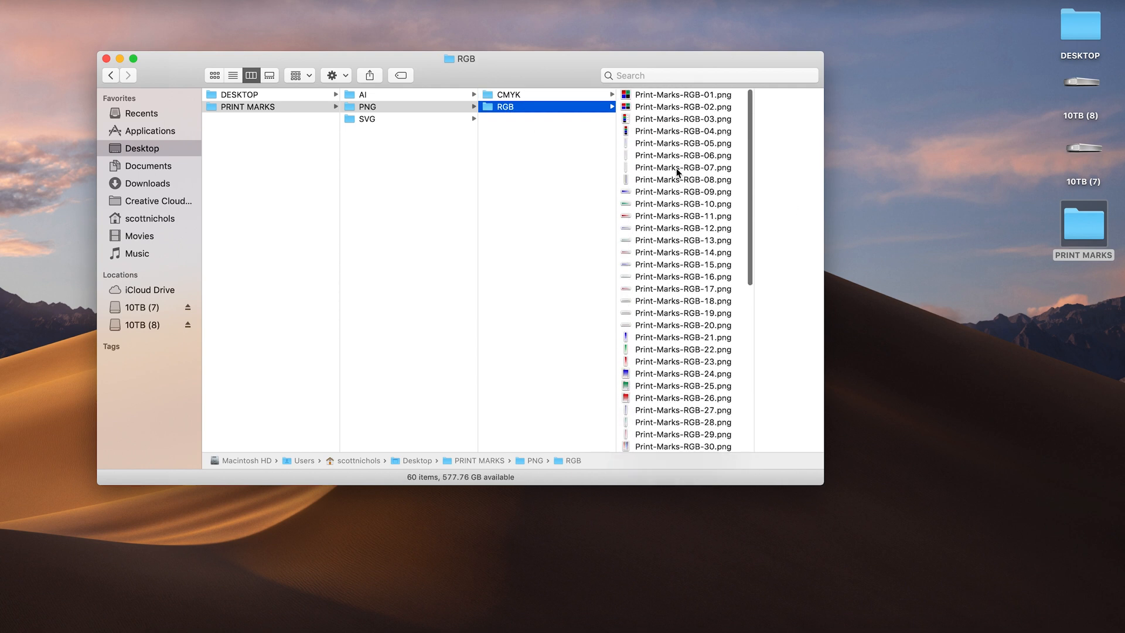
- Look through the CMYK SVG and RGB SVG subfolders of the SVG folder
left_click(360, 119)
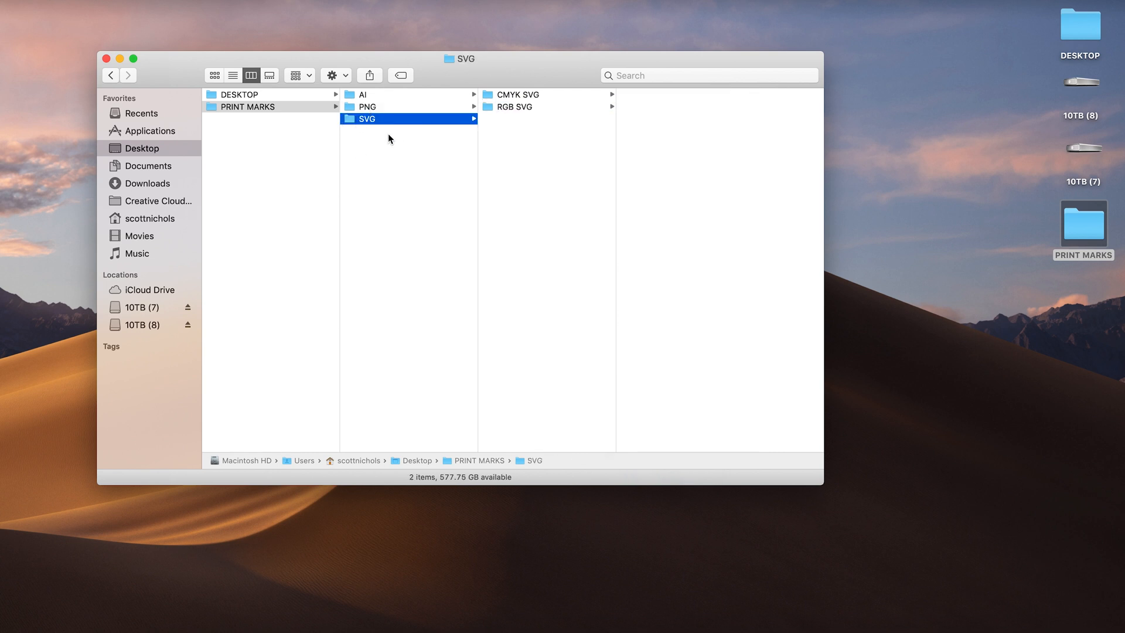
left_click(526, 94)
left_click(522, 107)
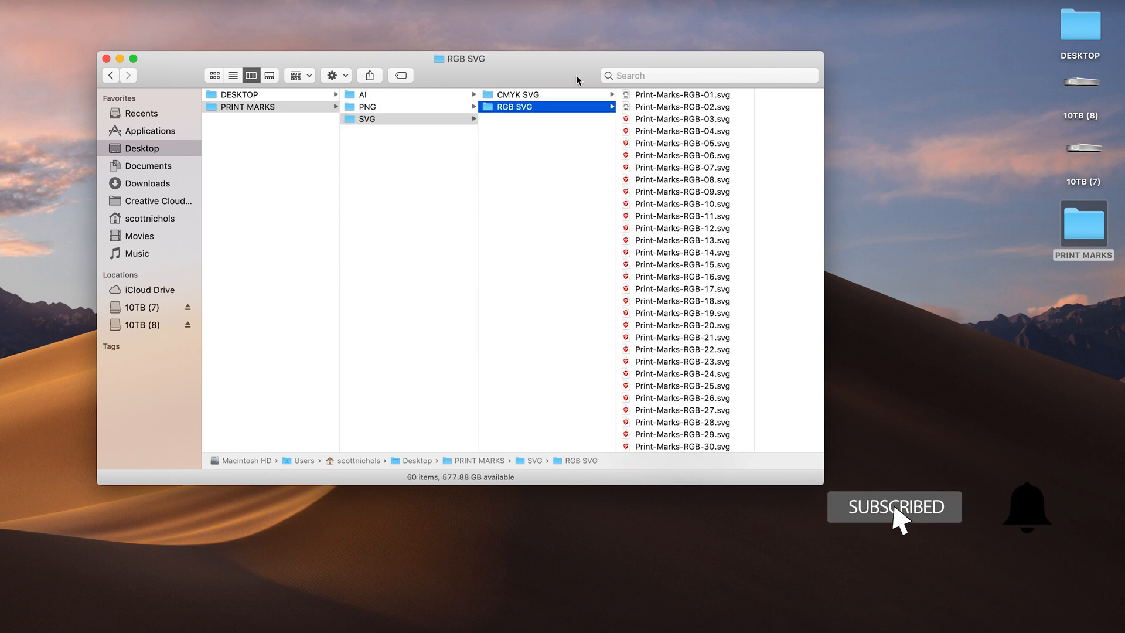
- Open the CMYK subfolder of the PNG folder and bring up Photoshop behind the file window
left_click(370, 107)
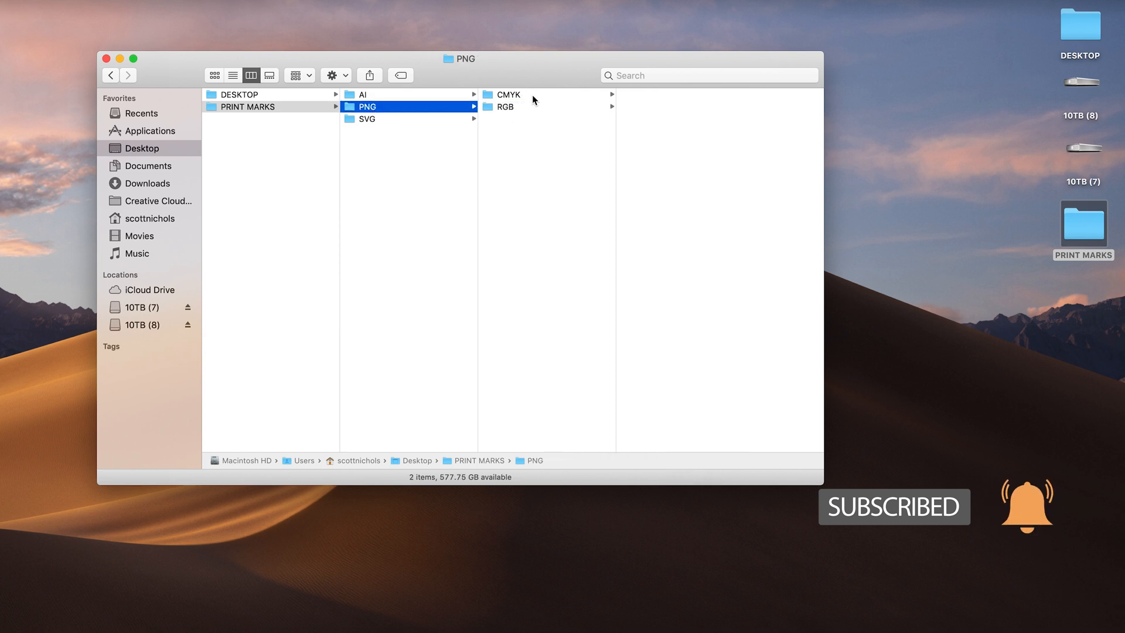
left_click(488, 97)
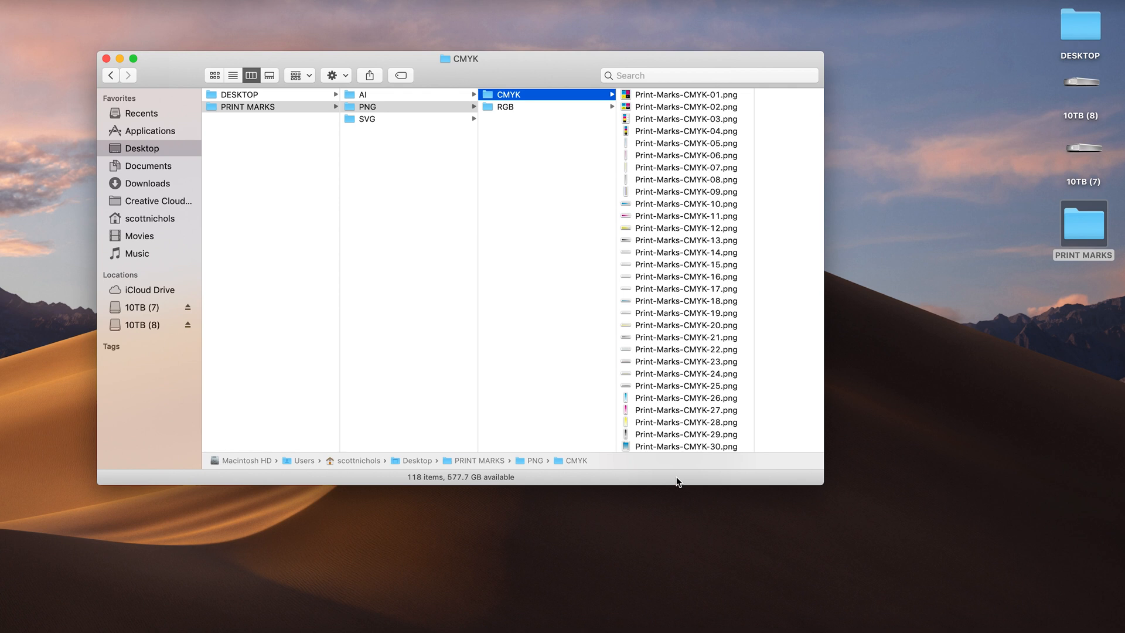
left_click(804, 628)
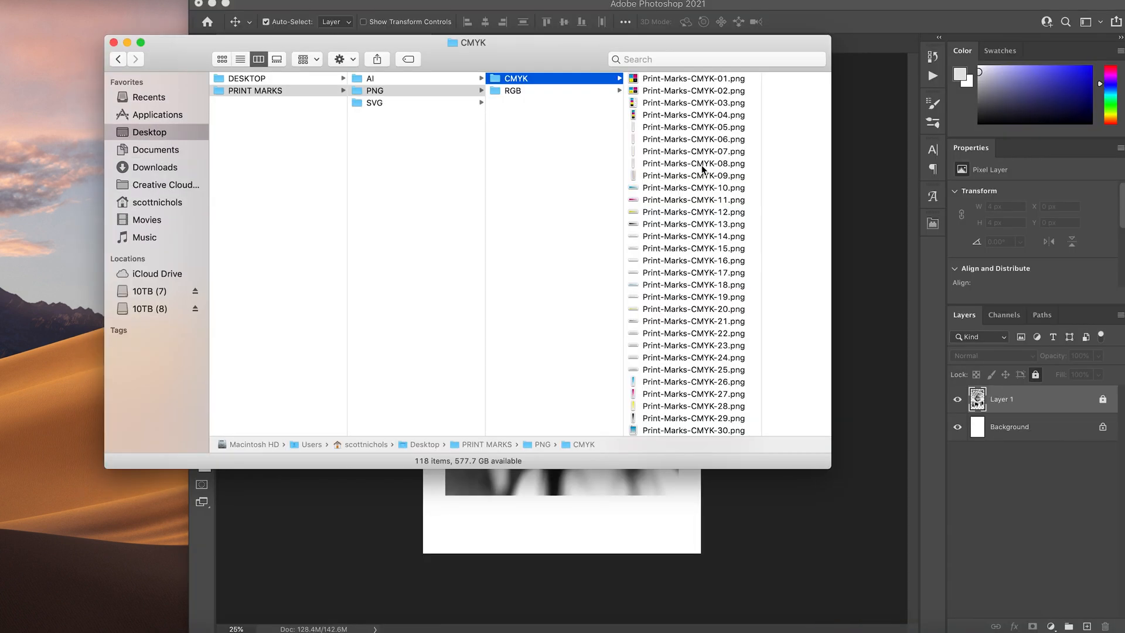
- Browse the CMYK print marks and compare the crop marks in Print-Marks-CMYK-79.png, Print-Marks-CMYK-80.png and Print-Marks-CMYK-81.png
scroll(687, 163, "down", 15)
scroll(686, 177, "down", 3)
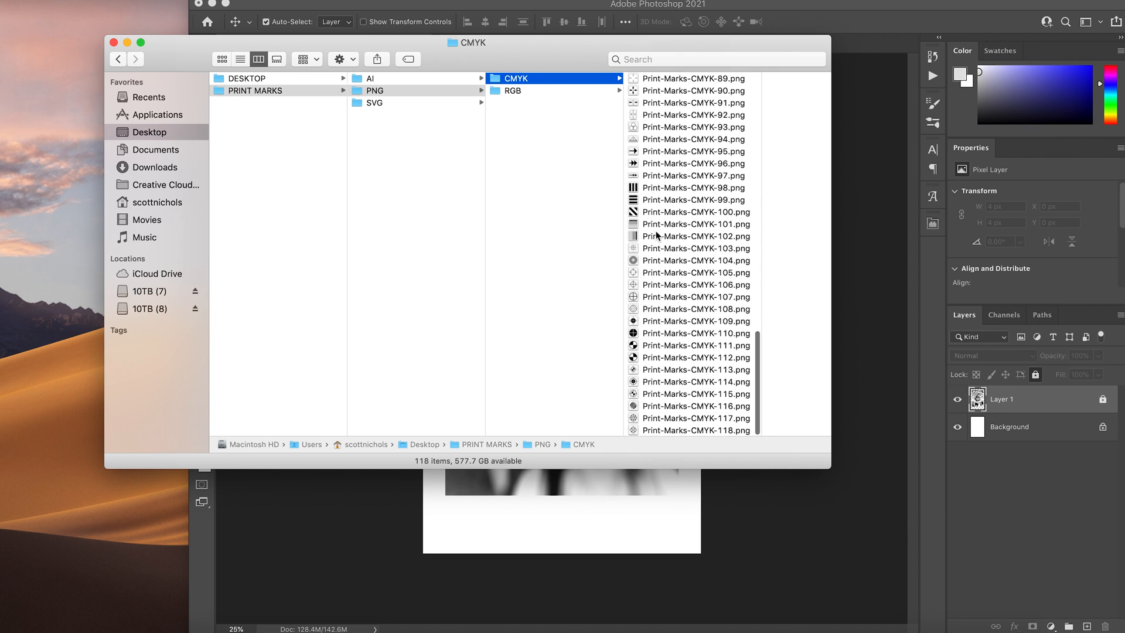
scroll(659, 246, "up", 3)
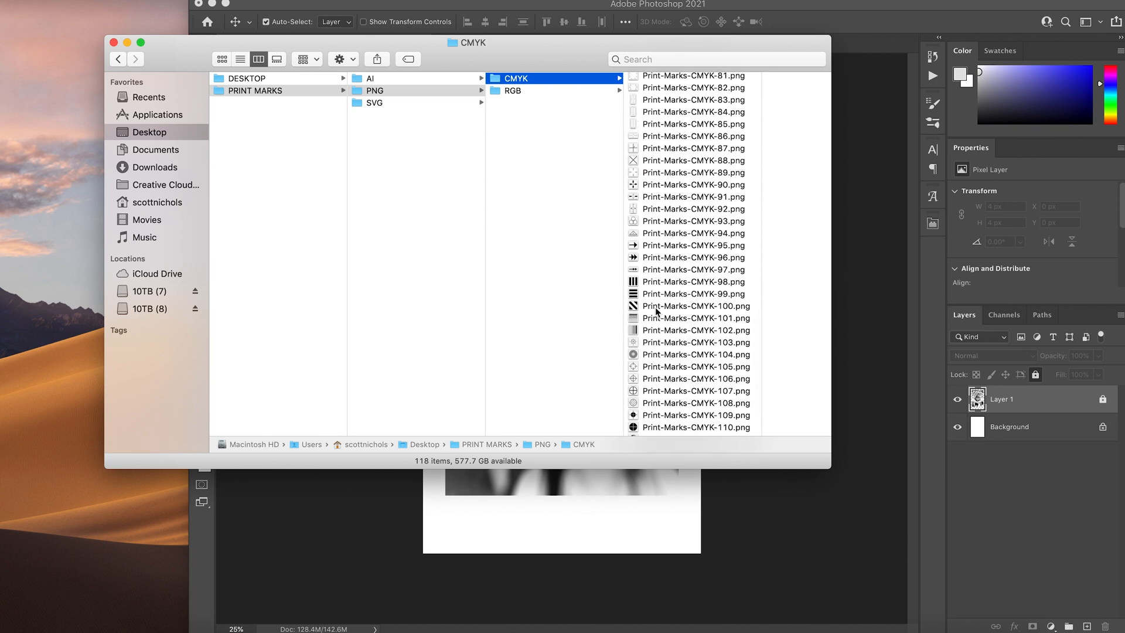
scroll(658, 295, "up", 5)
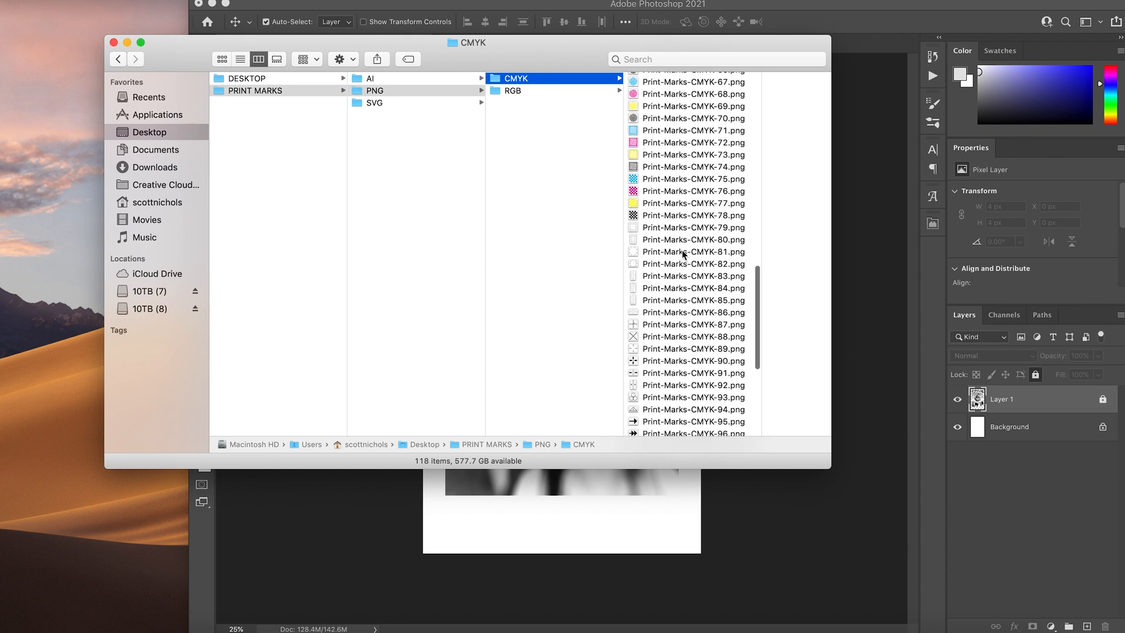
left_click(675, 229)
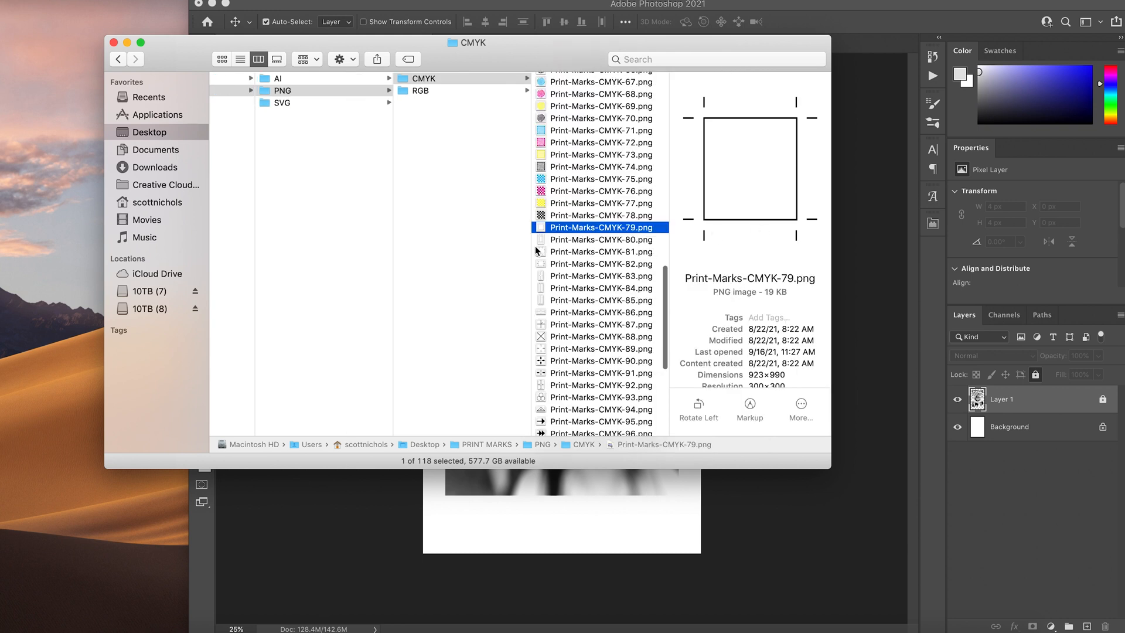
left_click(572, 239)
left_click(563, 251)
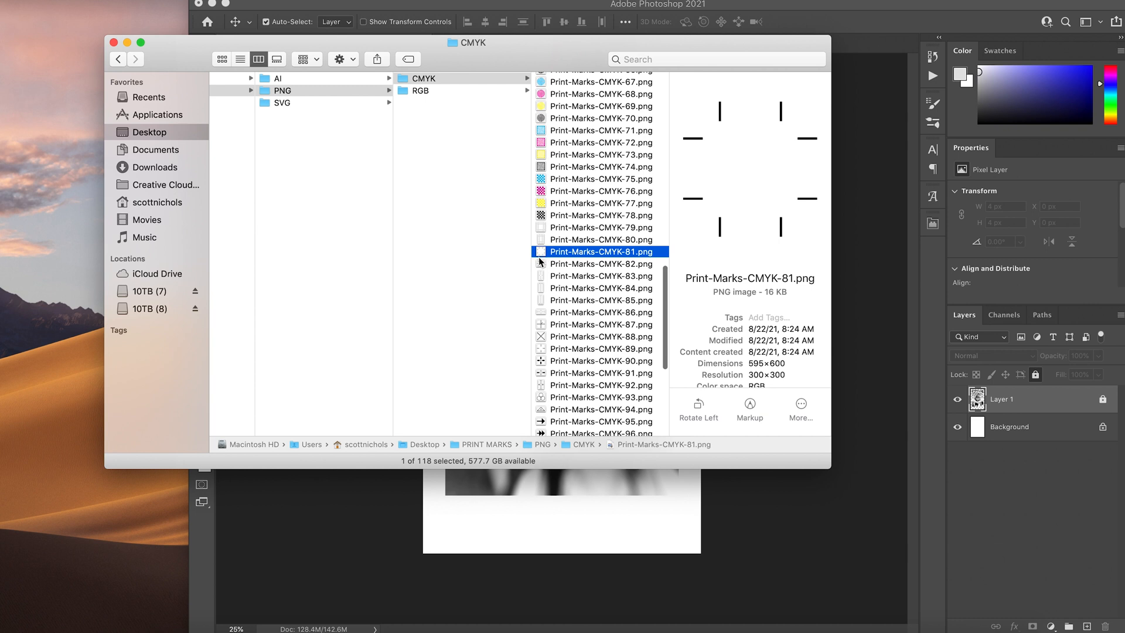
- Open Print-Marks-CMYK-81.png in Photoshop and copy its crop marks into the poster-design-01 document
left_click_drag(540, 251, 732, 618)
left_click_drag(475, 46, 125, 174)
left_click_drag(174, 126, 641, 171)
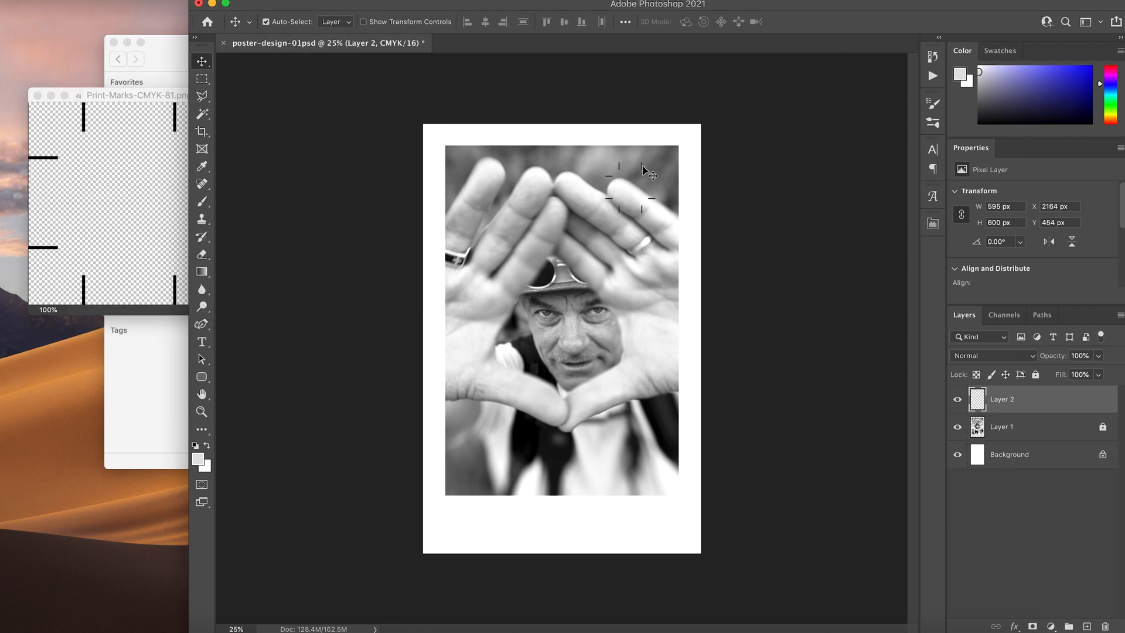
- Move the crop marks so that their upper-right pair lines up with the photo's upper-right corner
key("super+plus")
left_click_drag(670, 291, 721, 258)
key("super+plus")
key("super+plus")
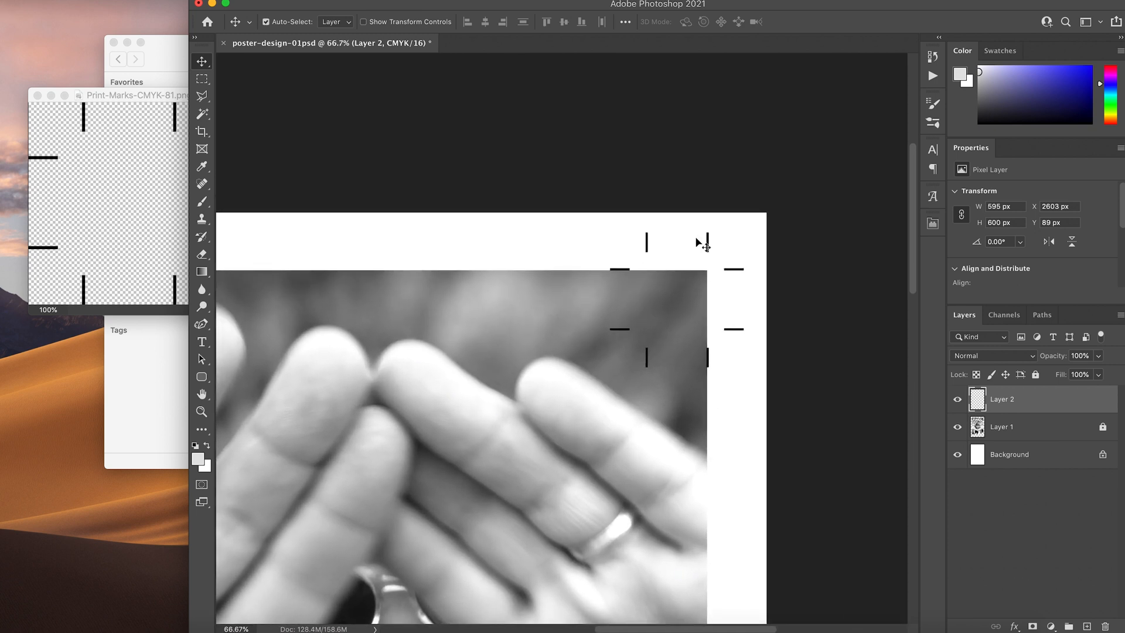
- Outline the upper-right pair of crop marks with the Polygonal Lasso, invert the selection, delete the other marks, and deselect
key("l")
left_click(696, 221)
left_click(695, 286)
left_click(758, 285)
left_click(755, 217)
left_click(697, 221)
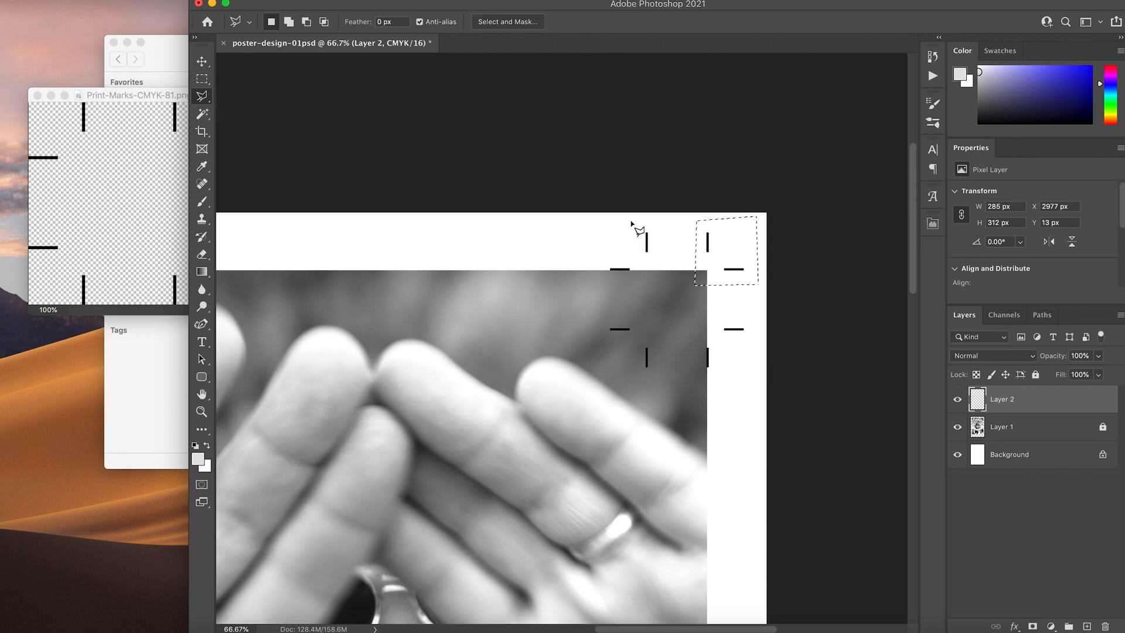
key("super+shift+i")
key("BackSpace")
key("super+d")
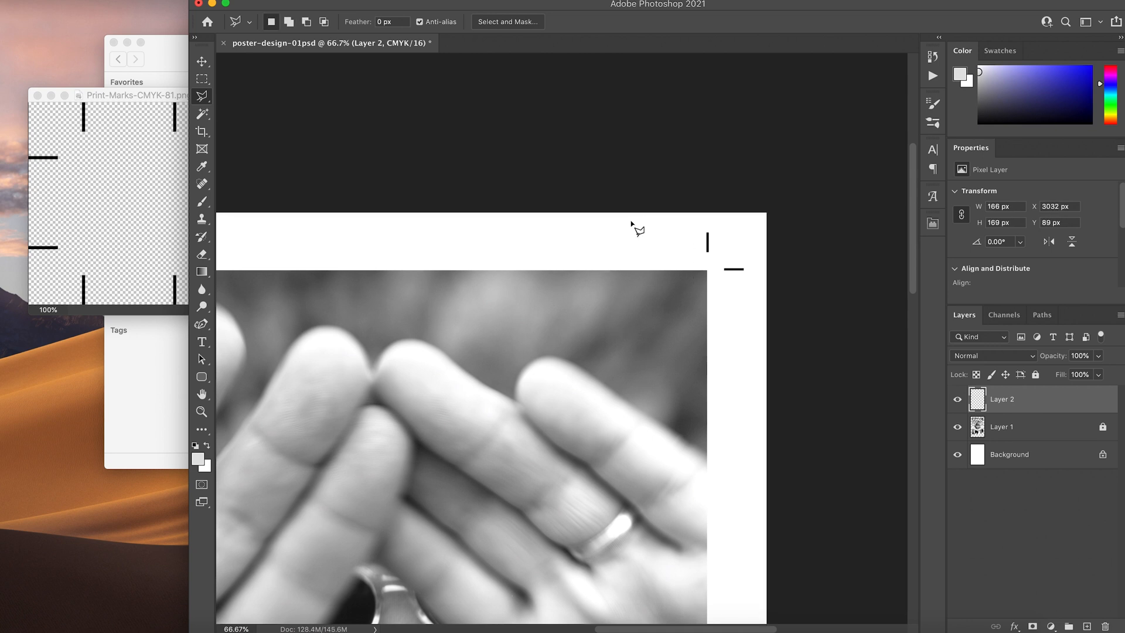
- Fine-tune the remaining crop marks' position against the photo's upper-right corner to X 3035 px, Y 88 px
key("v")
left_click(734, 271)
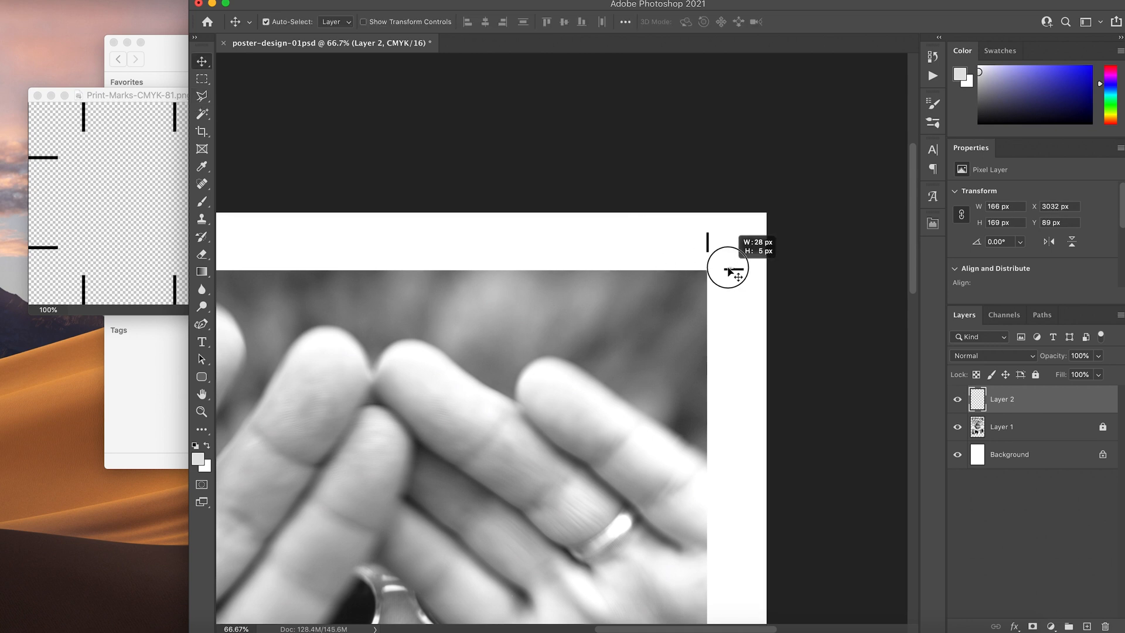
left_click_drag(734, 273, 733, 273)
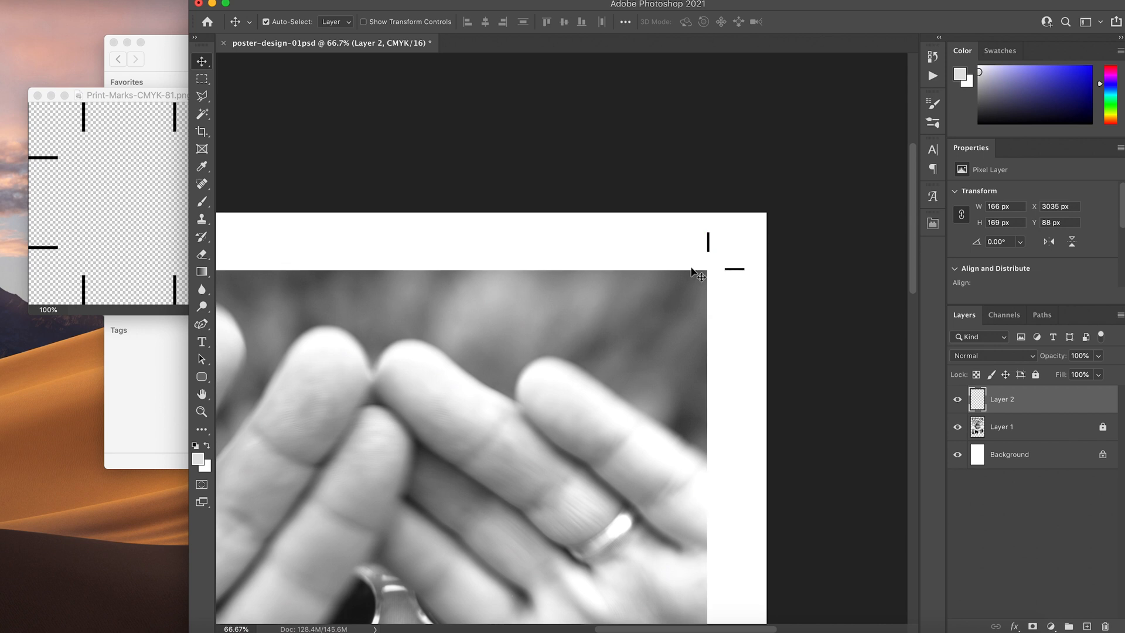
- Duplicate the crop marks layer, move the copy to the photo's upper-left corner, and transform it to face outward from that corner
key("super+j")
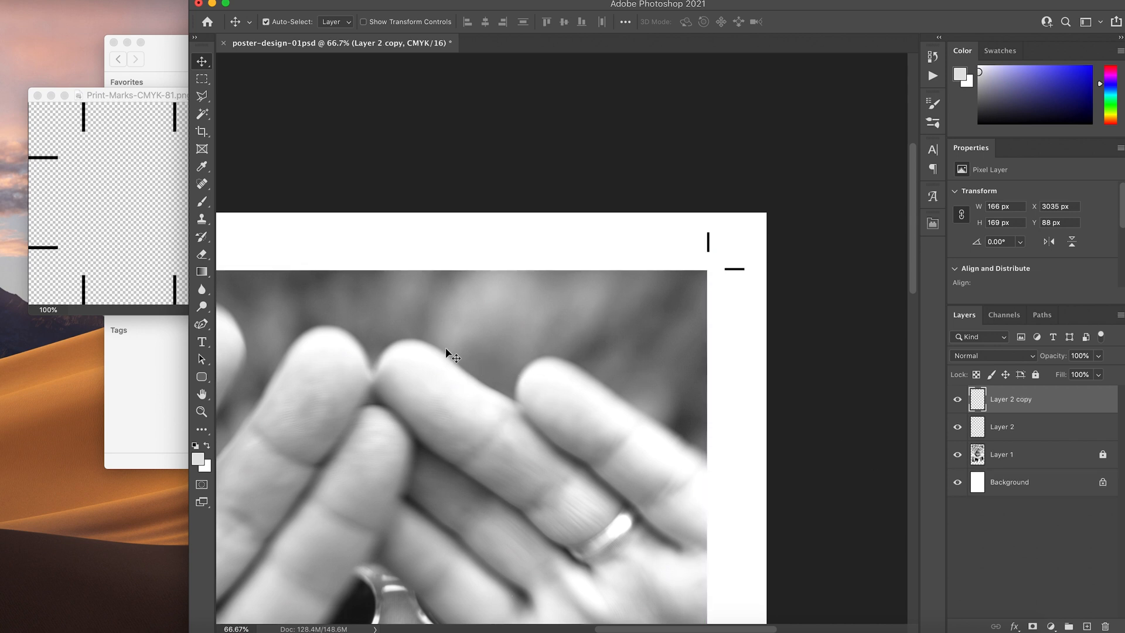
key("super+minus")
left_click_drag(439, 351, 572, 307)
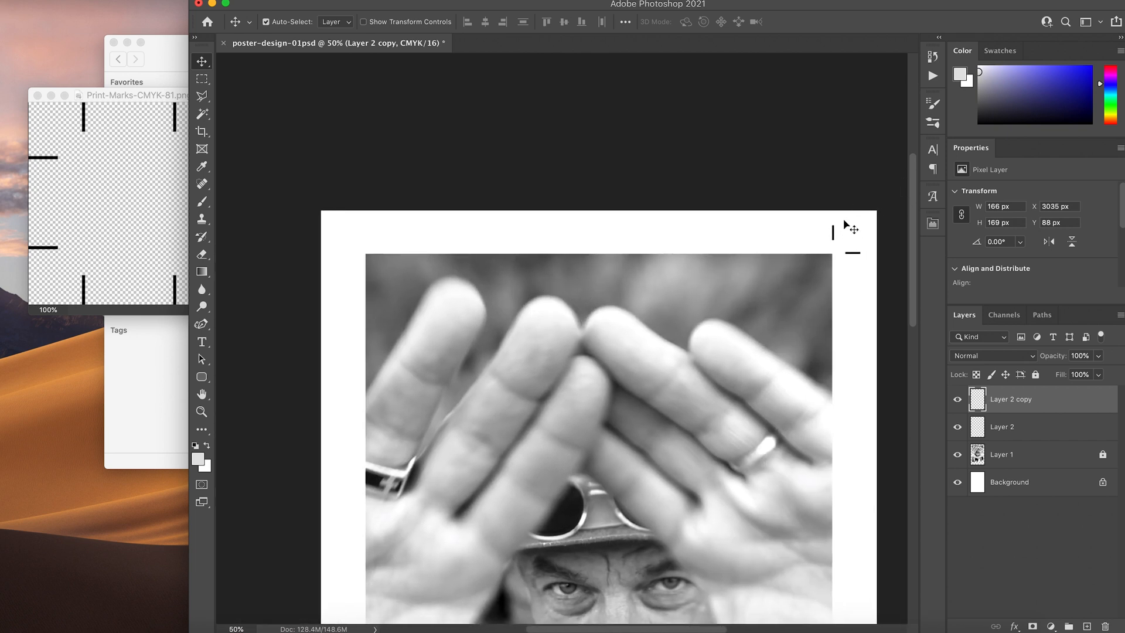
left_click_drag(832, 232, 326, 268)
key("super+t")
key("Return")
- Copy the upper-left crop marks down to the photo's lower-left corner and transform them to match that corner
scroll(422, 266, "down", 5)
left_click_drag(369, 123, 369, 621)
left_click_drag(329, 36, 346, 124)
scroll(430, 159, "up", 5)
scroll(431, 160, "up", 6)
key("super+t")
left_click_drag(326, 376, 327, 409)
key("Return")
- Copy the lower-left crop marks to the photo's lower-right corner and transform them to match, at X 3034 px, Y 4412 px
left_click_drag(394, 389, 827, 403)
key("super+t")
key("Return")
scroll(680, 381, "up", 2)
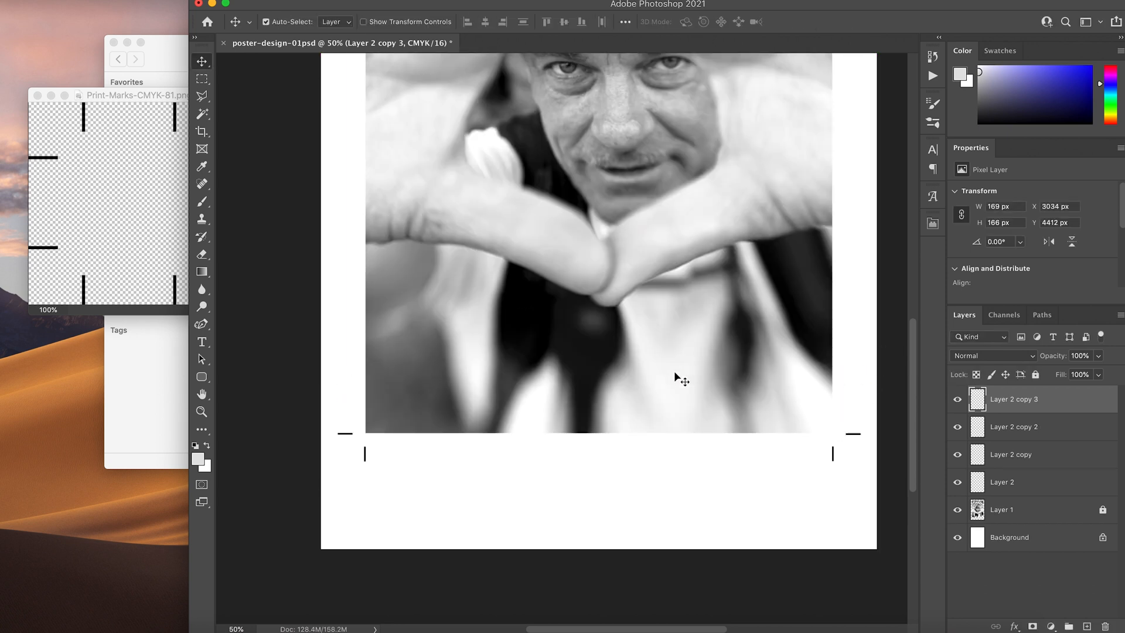
scroll(653, 377, "up", 3)
key("super+minus")
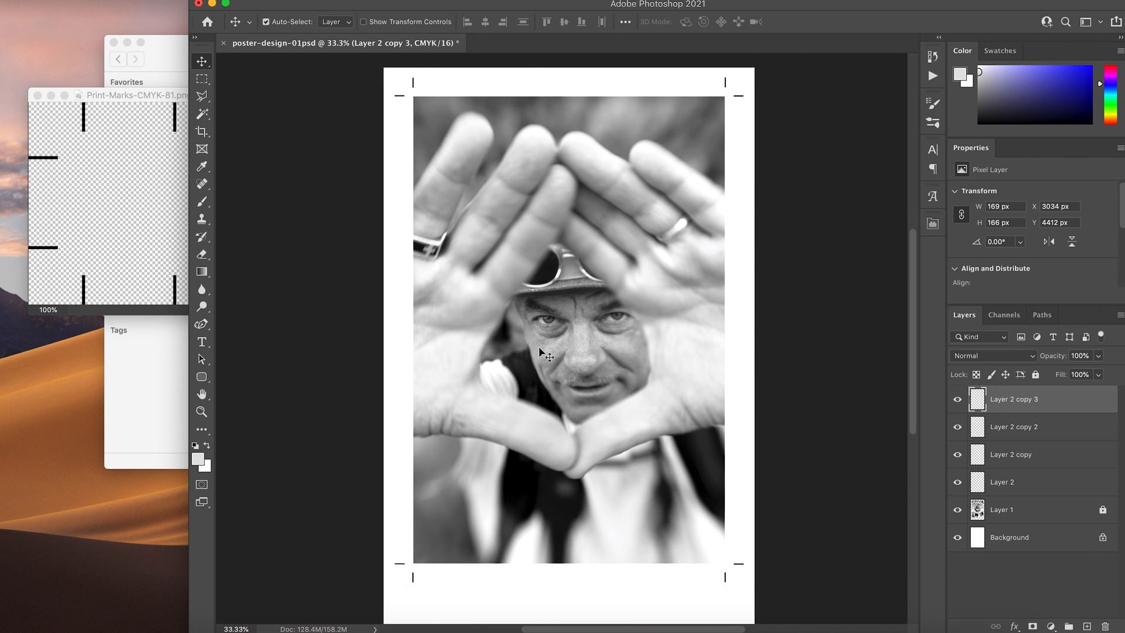
- Find Print-Marks-CMYK-21.png in the CMYK folder and place it in the poster's margin above the photo
left_click_drag(118, 106, 113, 306)
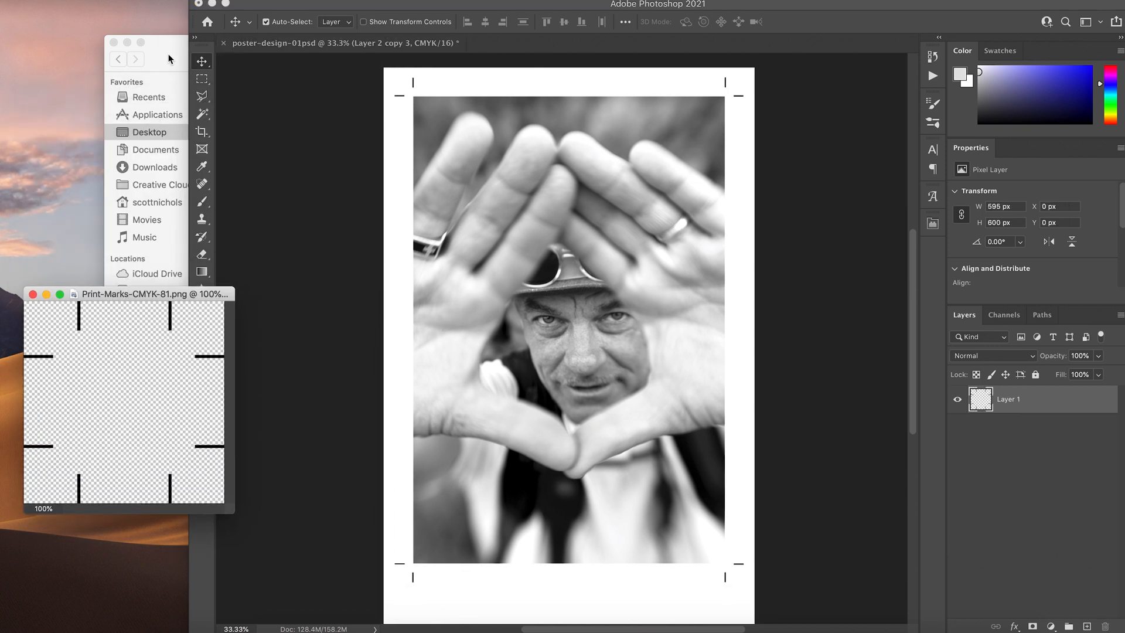
left_click(162, 54)
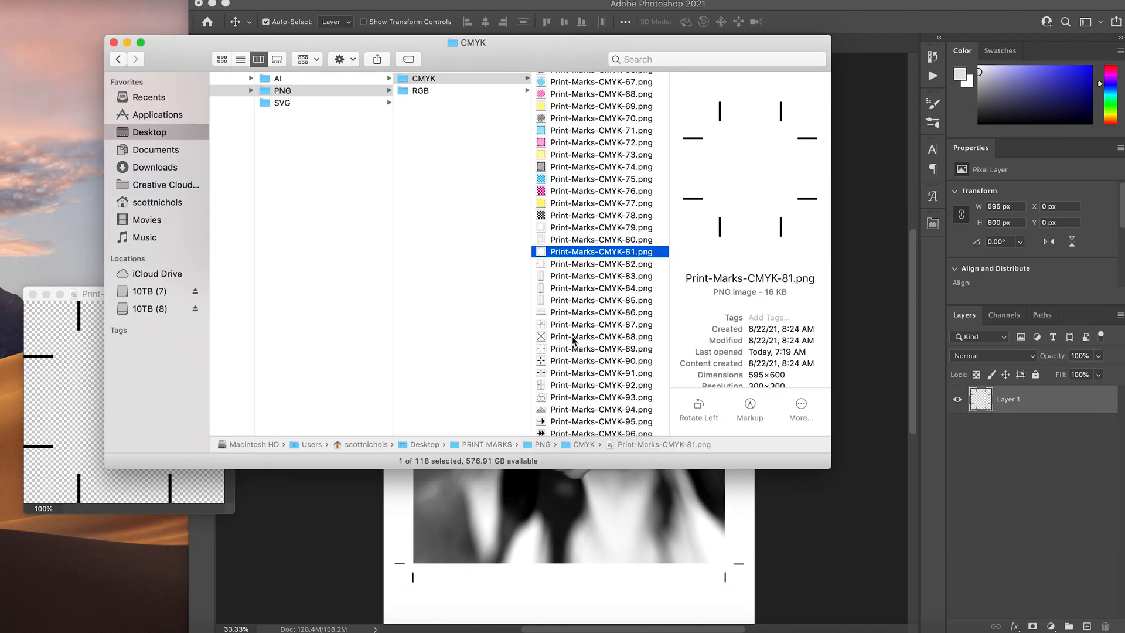
scroll(575, 340, "down", 8)
scroll(584, 372, "up", 20)
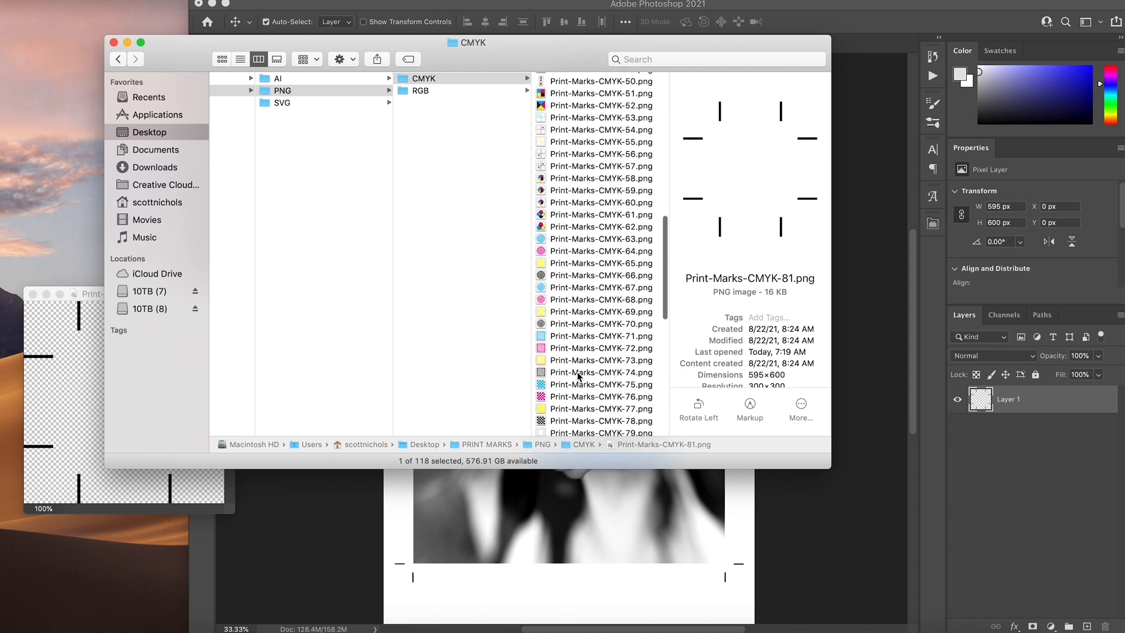
scroll(581, 371, "down", 4)
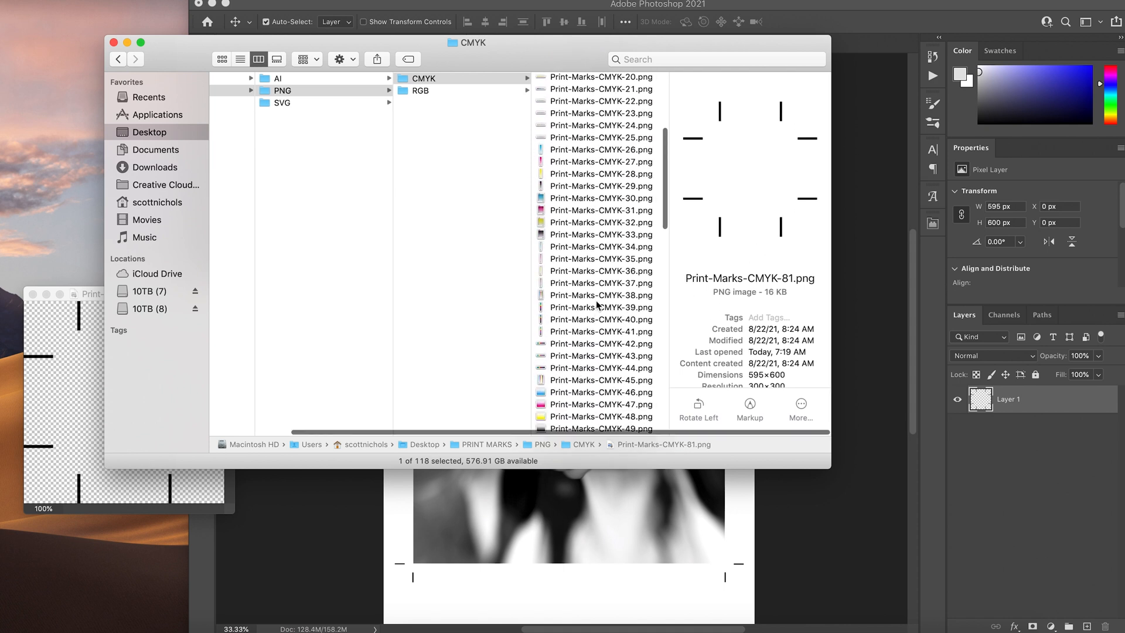
left_click(581, 256)
scroll(568, 246, "down", 1)
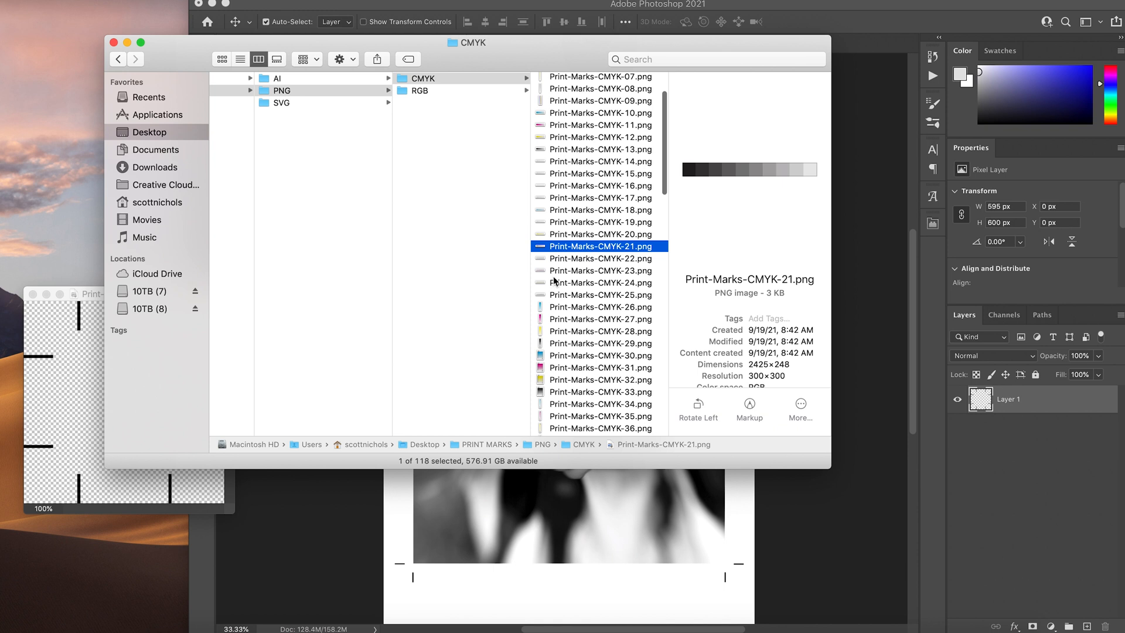
left_click_drag(540, 250, 539, 78)
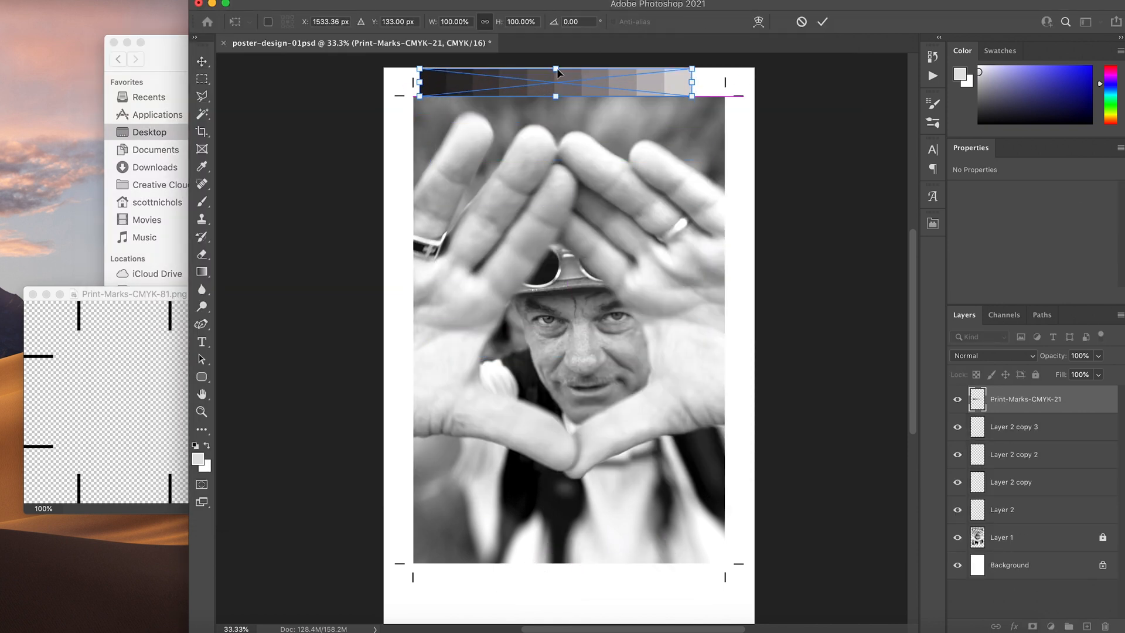
- Scale the grayscale bar to 32.69% and position it beside the upper-left crop mark at X 707.09 px, Y 175 px
left_click_drag(692, 80, 554, 80)
key("super+equal")
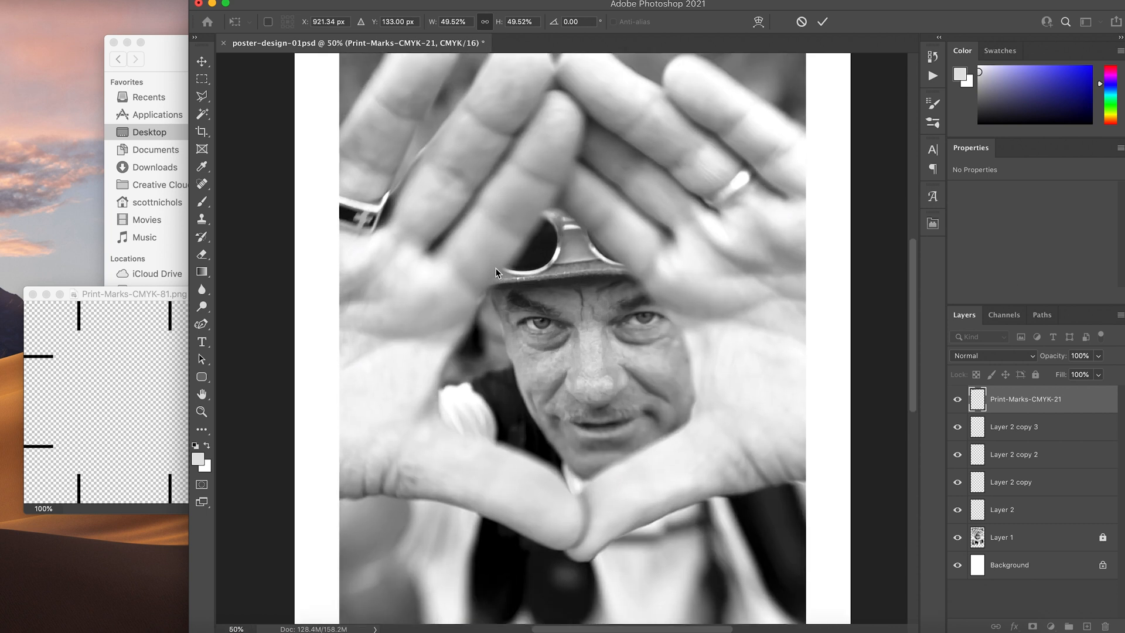
left_click_drag(378, 199, 377, 196)
left_click_drag(550, 184, 462, 205)
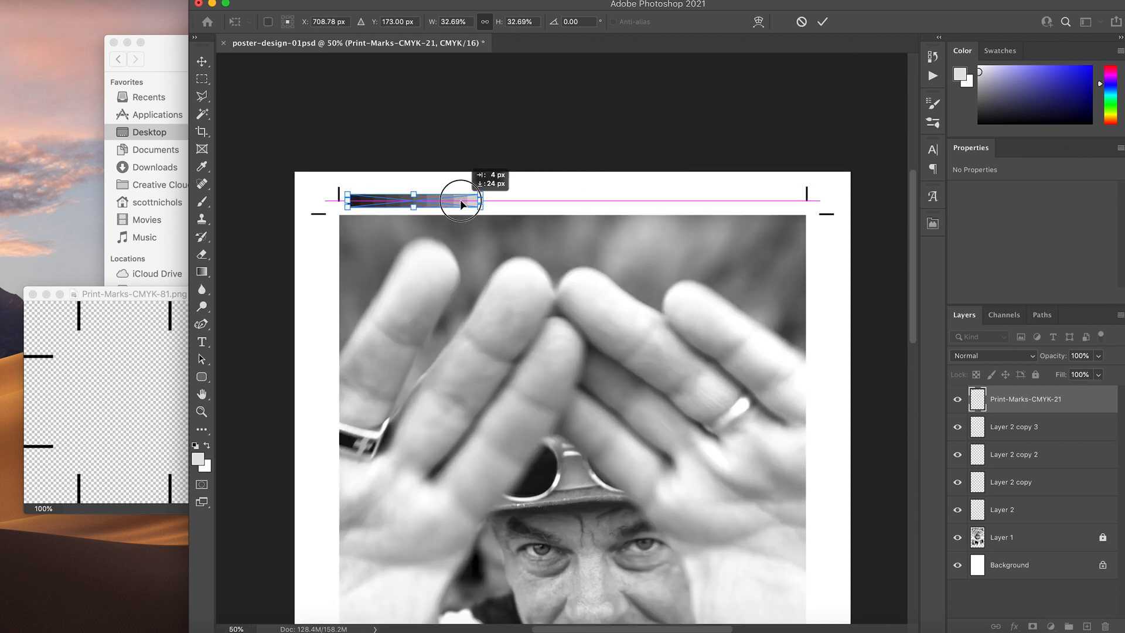
key("Up")
key("Up")
key("Up")
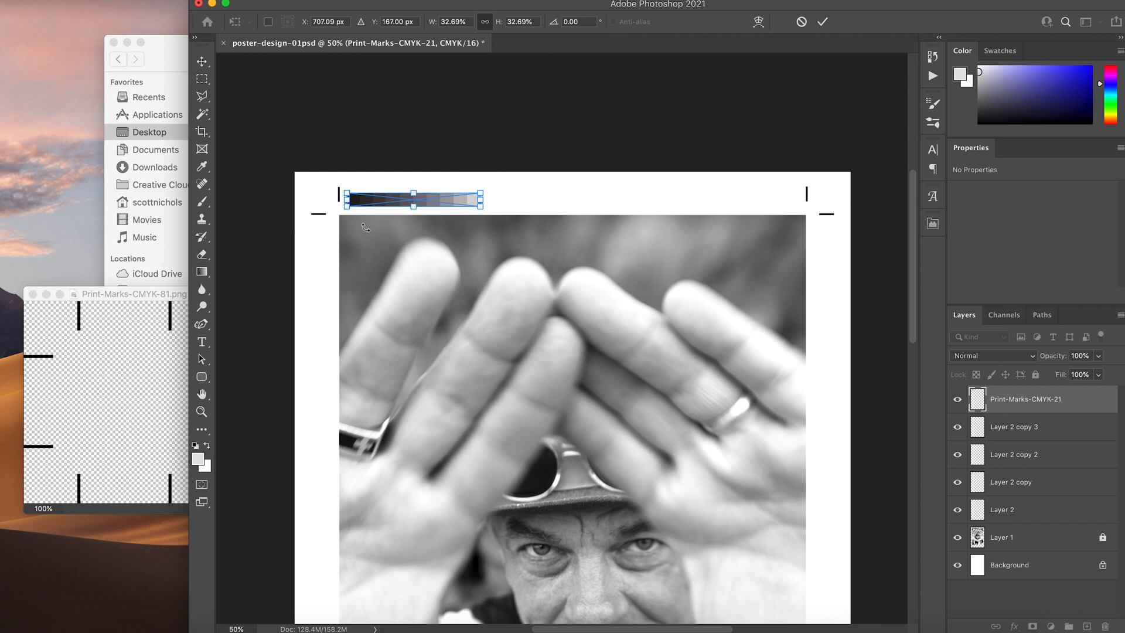
key("Down")
key("Down")
key("Down")
key("Down")
key("Return")
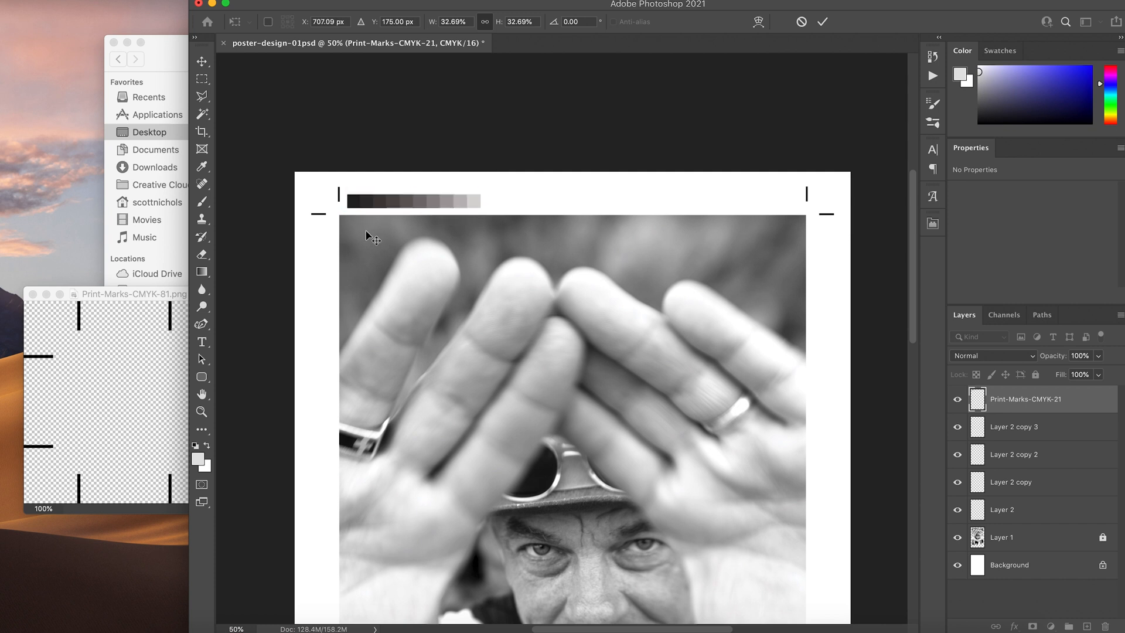
- Preview the CMYK print mark files following Print-Marks-CMYK-21.png in Finder to choose a color bar
left_click(167, 60)
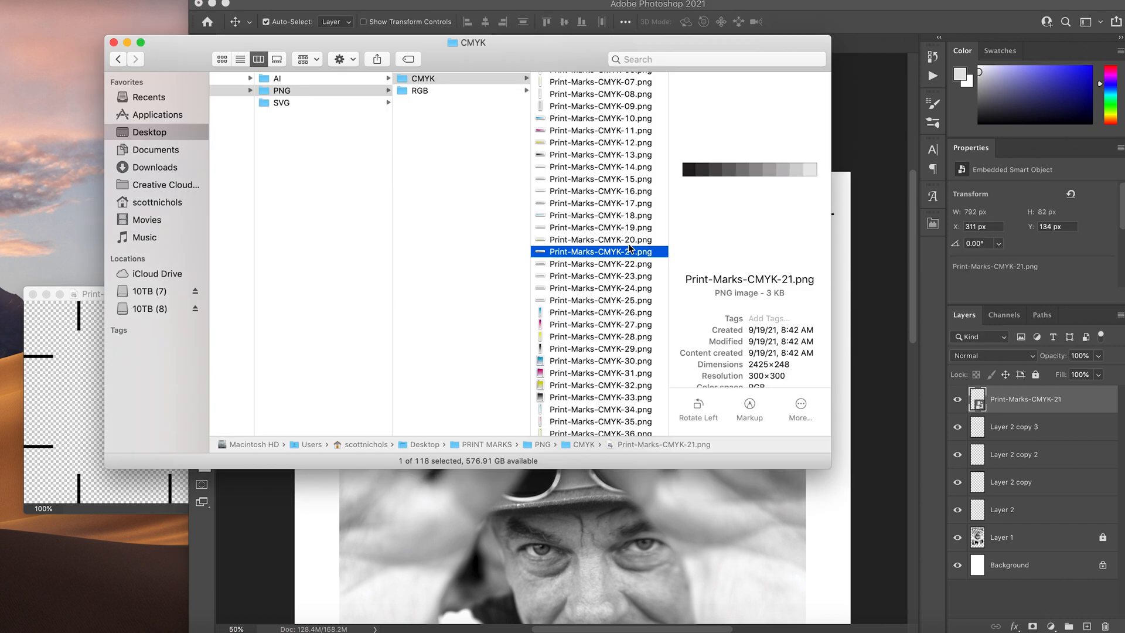
left_click(542, 265)
left_click(565, 276)
left_click(556, 286)
left_click(556, 298)
left_click(557, 309)
left_click(558, 322)
left_click(557, 332)
key("Down")
key("Down")
key("Down")
key("Down")
key("Down")
key("Down")
key("Down")
key("Down")
key("Down")
key("Down")
key("Down")
key("Down")
key("Down")
key("Down")
- Place Print-Marks-CMYK-42.png beside the poster's upper-right crop mark, scaled to 43.87% at X 2665 px, Y 175 px
left_click_drag(540, 414, 780, 204)
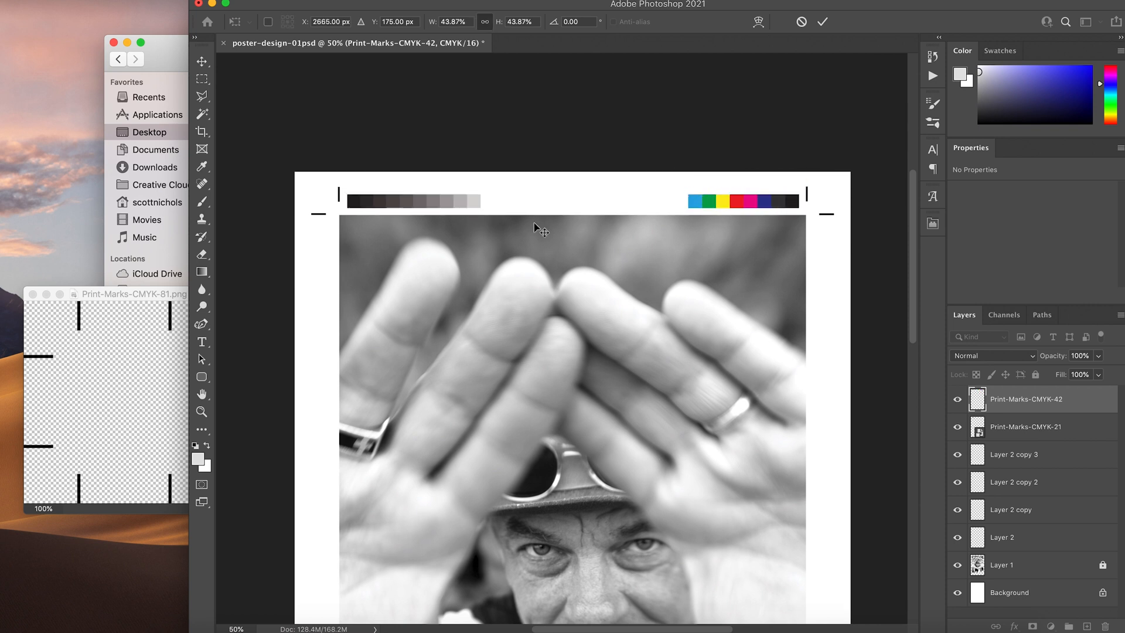
key("Return")
key("super+minus")
scroll(494, 340, "down", 5)
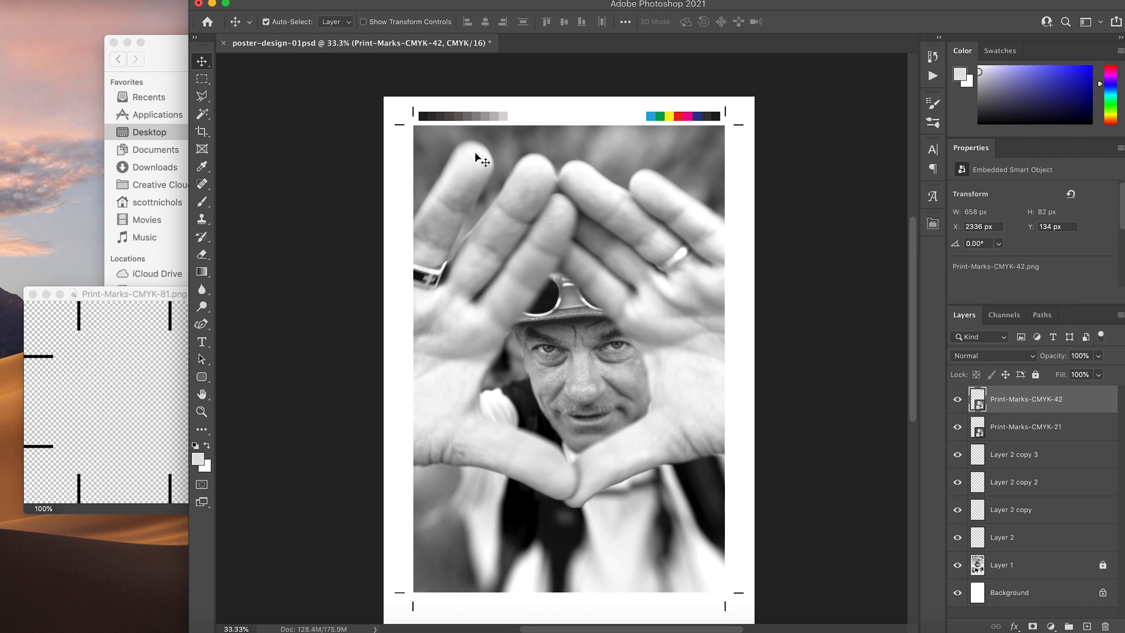
scroll(516, 211, "down", 2)
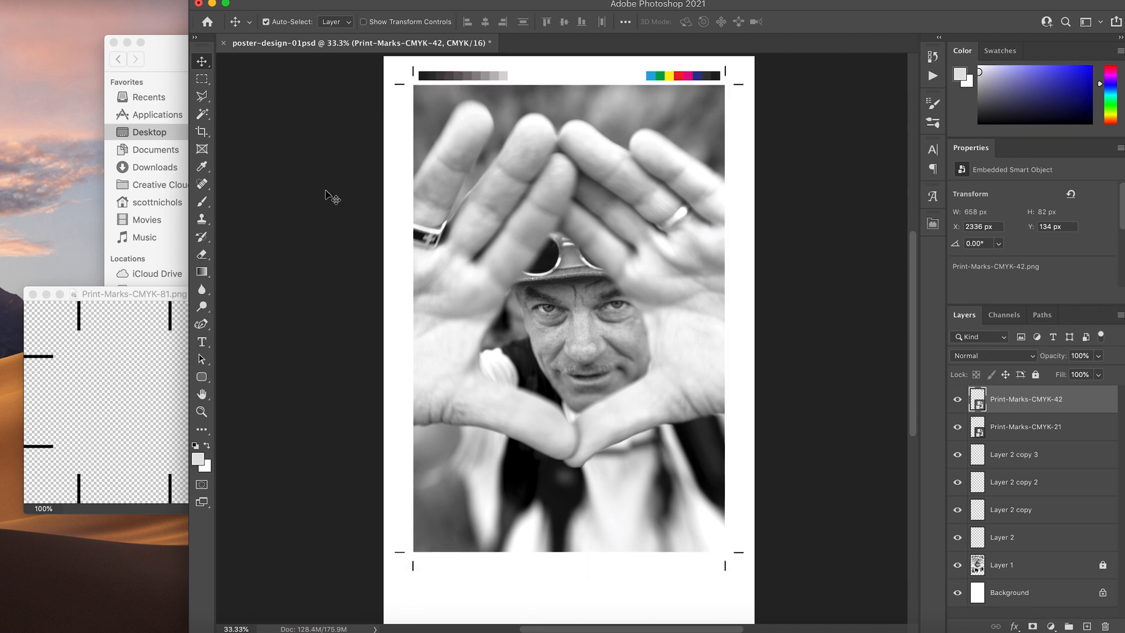
- Place the registration target Print-Marks-CMYK-113.png in the margin to the right of the photo, scaled down to 34.05%
left_click(163, 59)
scroll(590, 427, "down", 10)
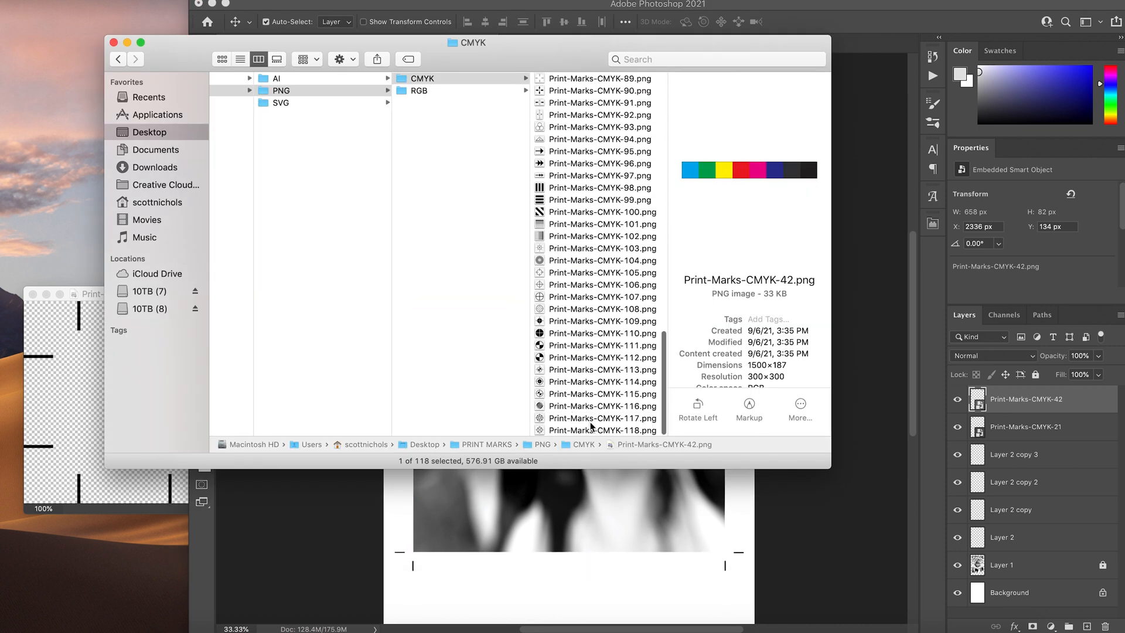
left_click(577, 370)
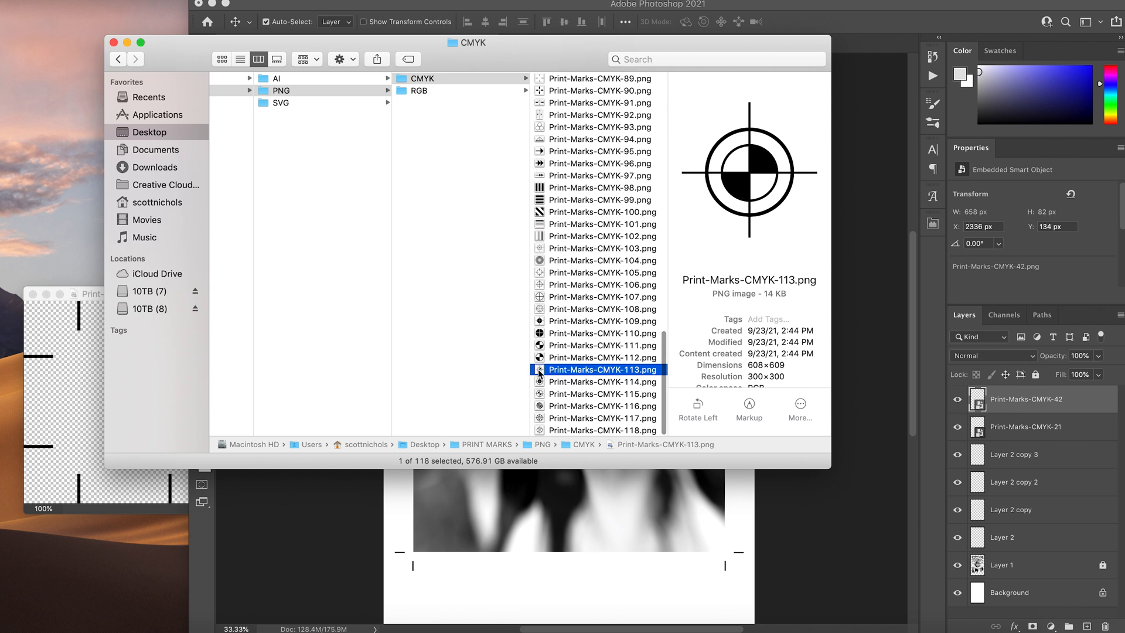
left_click_drag(538, 368, 832, 347)
scroll(697, 354, "up", 1)
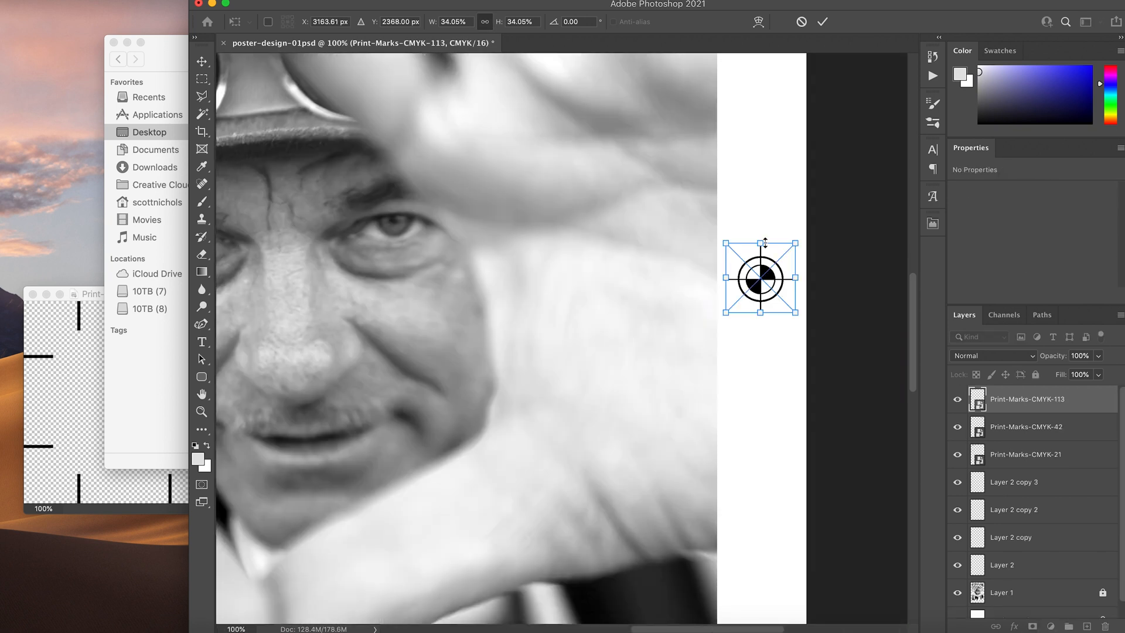
- Scale the registration target to 19.43% and move it in the right margin to X 3109 px, Y 2275 px
left_click_drag(761, 239, 762, 276)
key("super+minus")
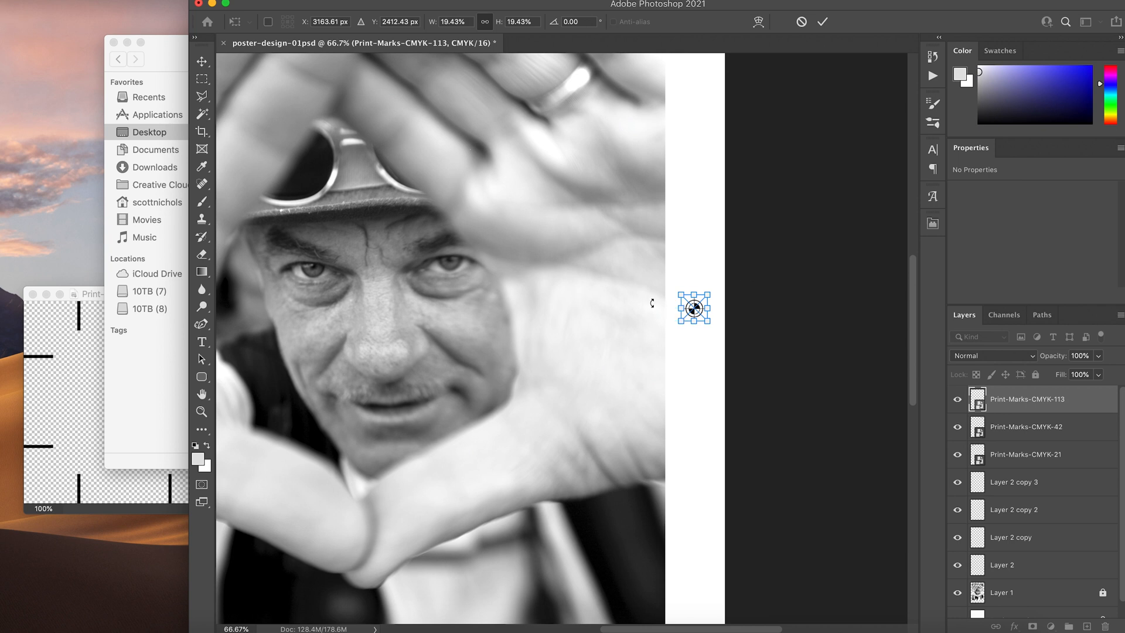
key("Return")
key("super+minus")
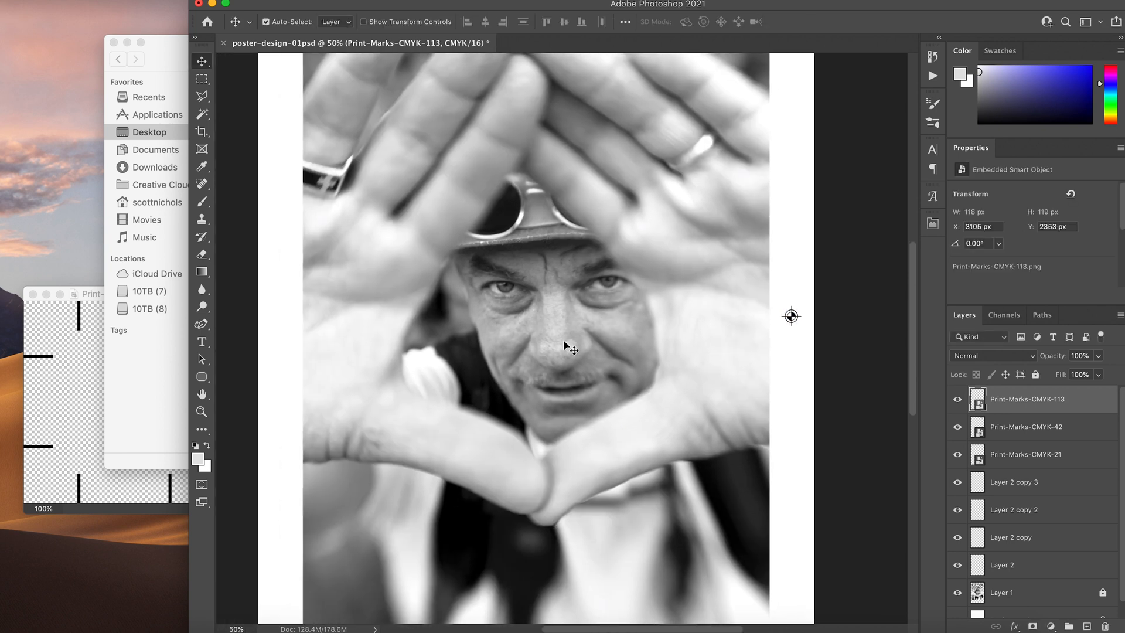
key("super+minus")
left_click_drag(715, 324, 716, 315)
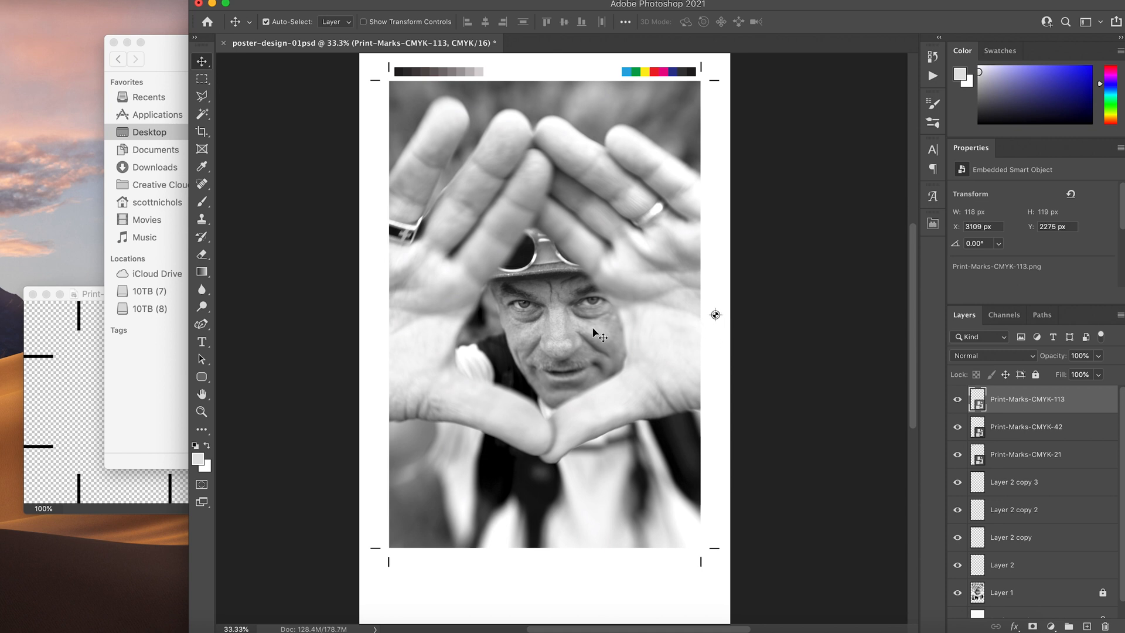
- Duplicate the registration target three times and center the copies in the margins below, above and left of the photo
key("super+j")
left_click_drag(716, 315, 537, 559)
key("super+j")
key("super+j")
left_click(473, 587)
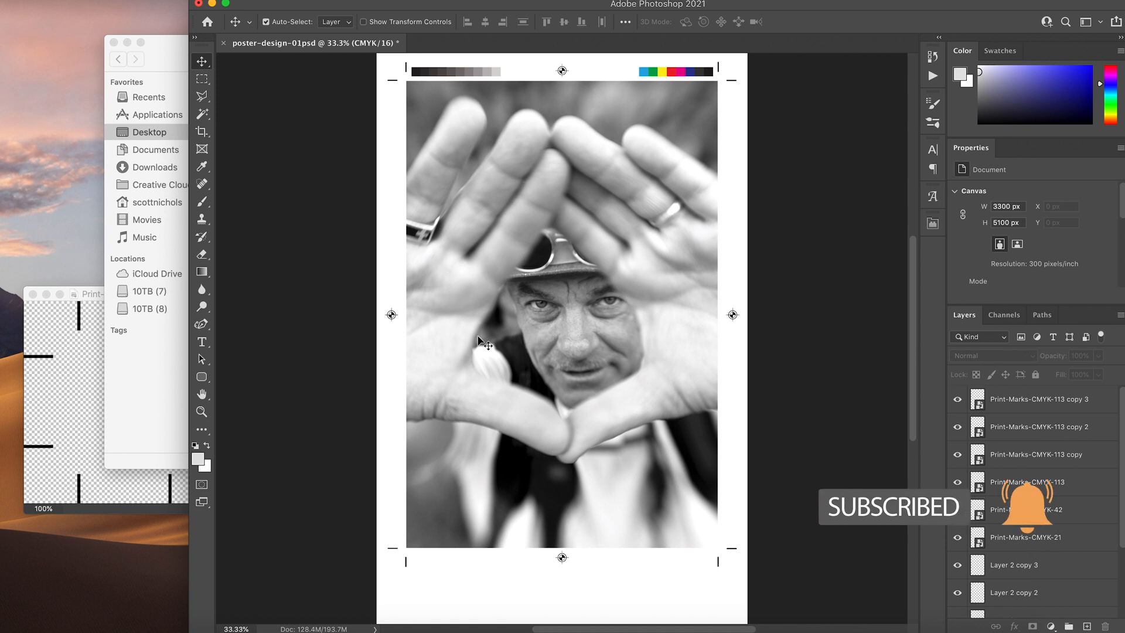
scroll(449, 285, "down", 2)
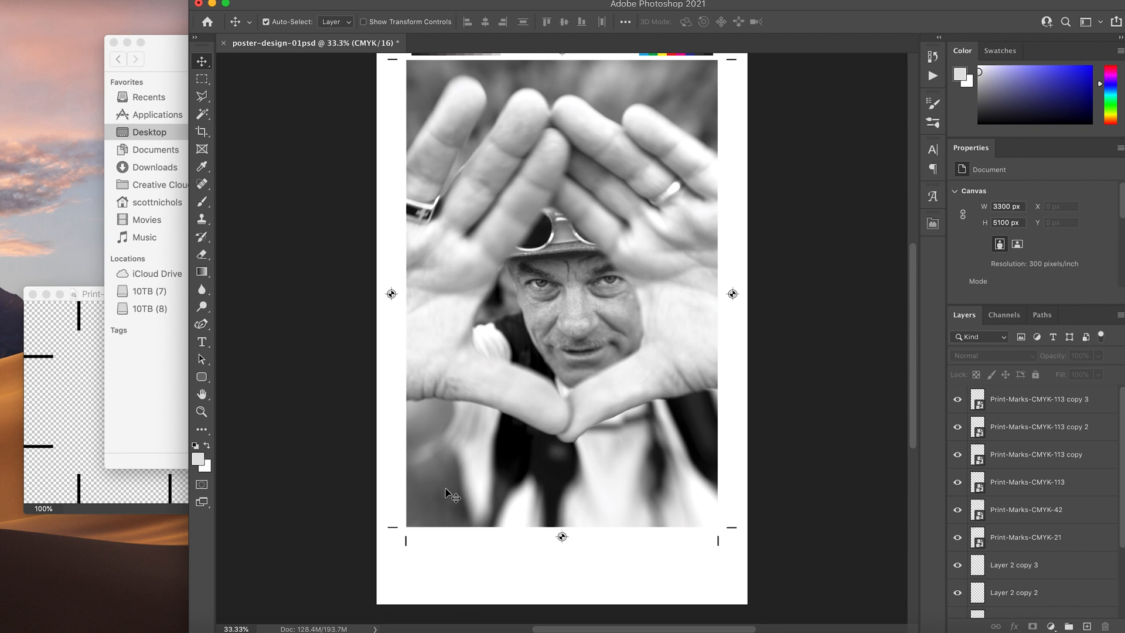
scroll(508, 351, "up", 3)
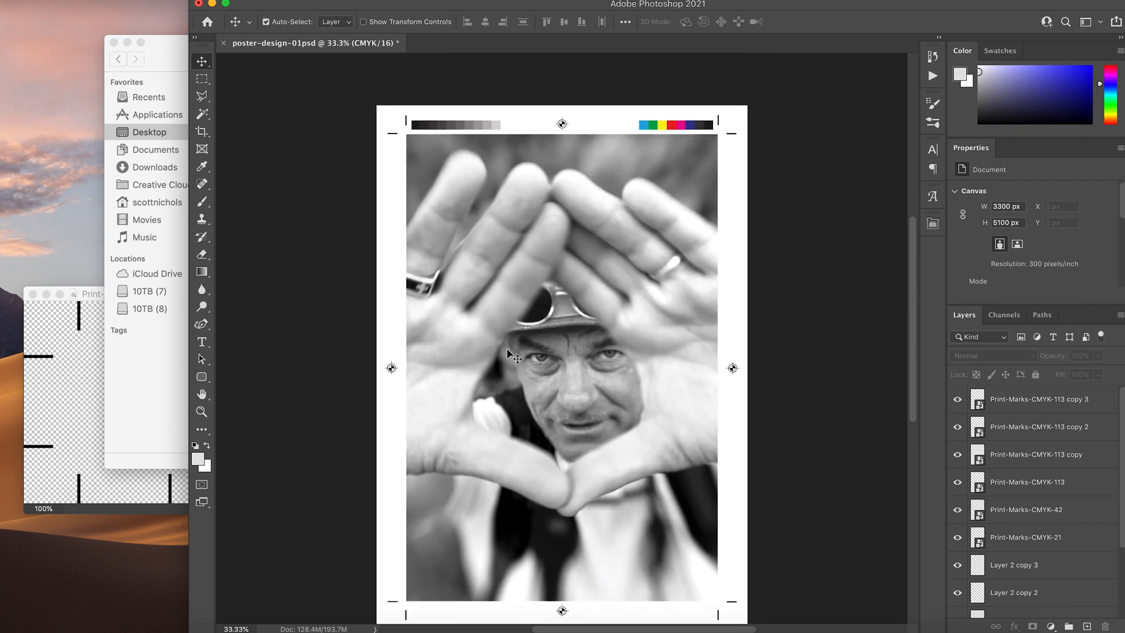
- Place Print-Marks-CMYK-75.png through Print-Marks-CMYK-78.png from the CMYK folder into the poster document
left_click(164, 62)
scroll(574, 313, "up", 6)
left_click(547, 255)
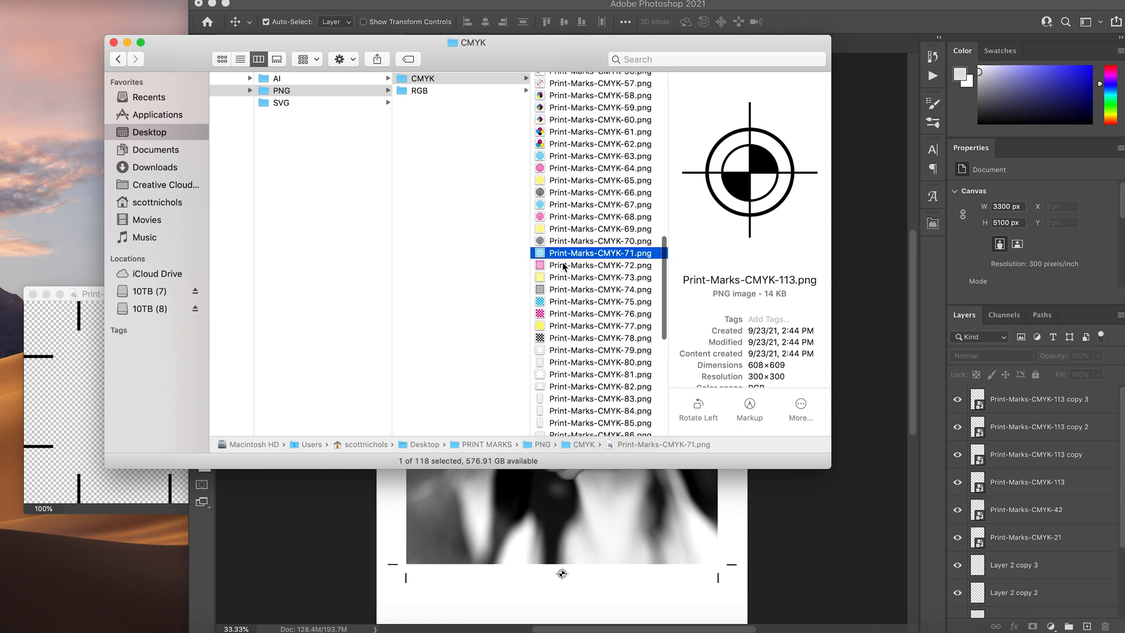
left_click(558, 305)
left_click(558, 338, "shift")
left_click_drag(550, 324, 499, 438)
key("Return")
key("Return")
key("Return")
key("Return")
key("Return")
- Line up the checkered patches along the photo's lower-left edge in the order black, yellow, magenta, cyan
left_click_drag(564, 368, 444, 549)
key("super+equal")
scroll(375, 516, "down", 2)
left_click_drag(375, 519, 376, 509)
left_click_drag(565, 253, 439, 542)
left_click_drag(555, 279, 497, 566)
left_click_drag(556, 253, 563, 518)
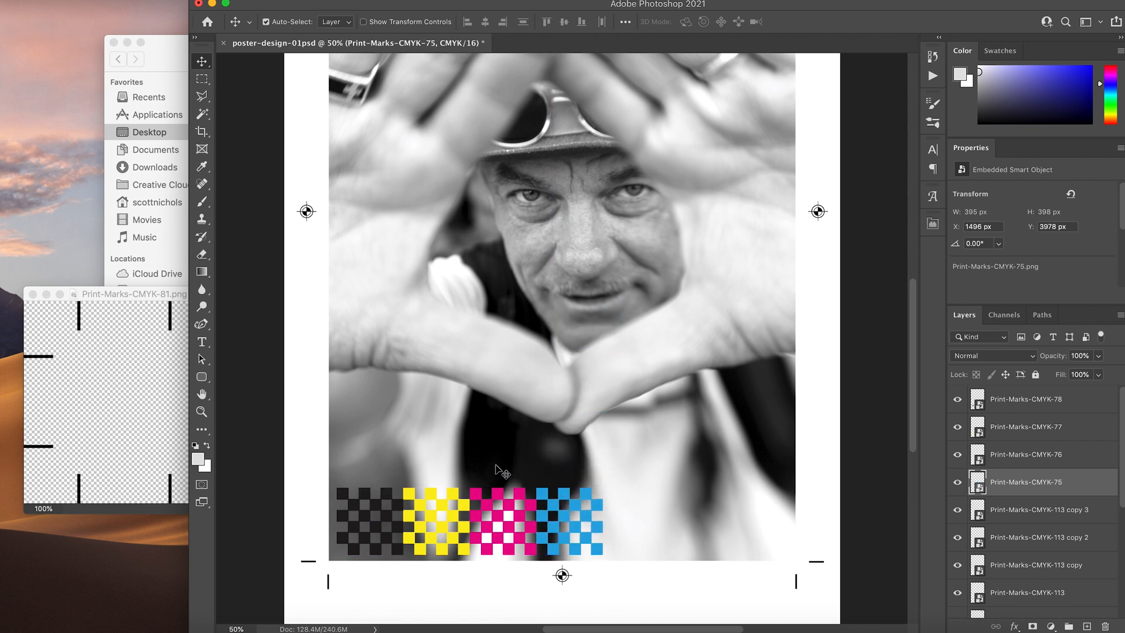
key("super+minus")
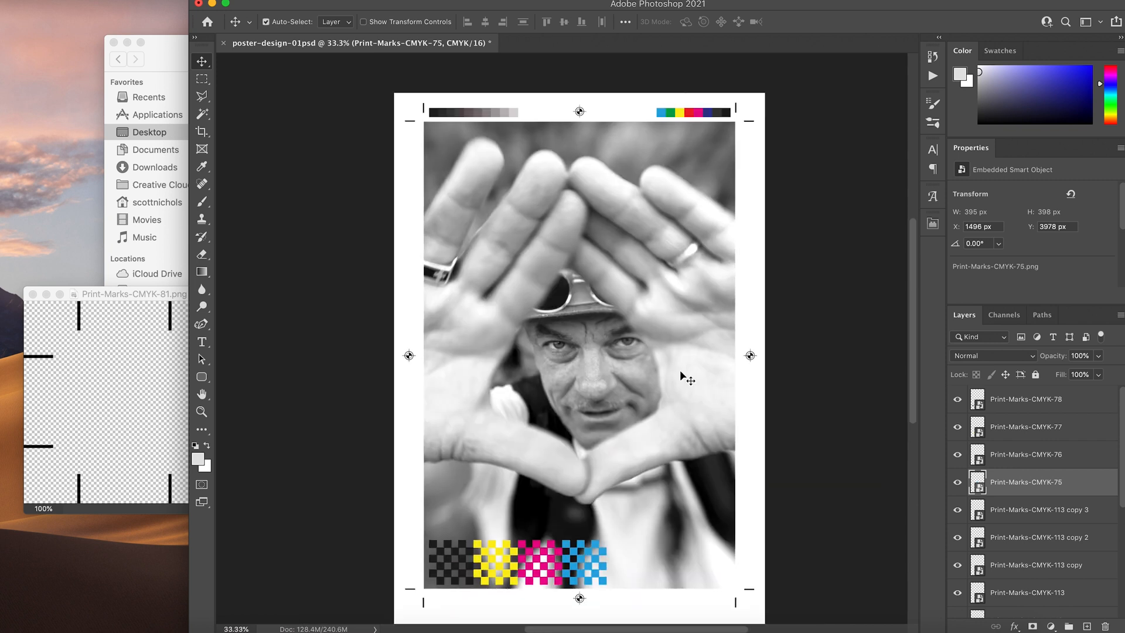
- Select all four checkered patches, scale them down together, and move them to the photo's lower-right corner
left_click_drag(612, 591, 396, 534)
key("super+t")
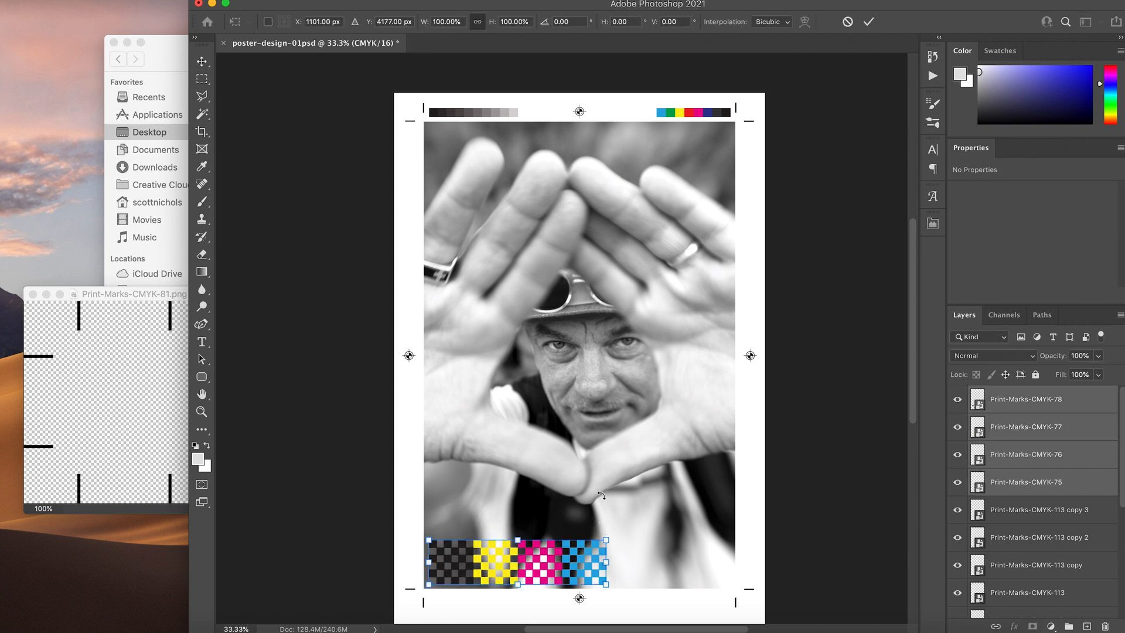
scroll(601, 495, "up", 2)
scroll(577, 465, "down", 4)
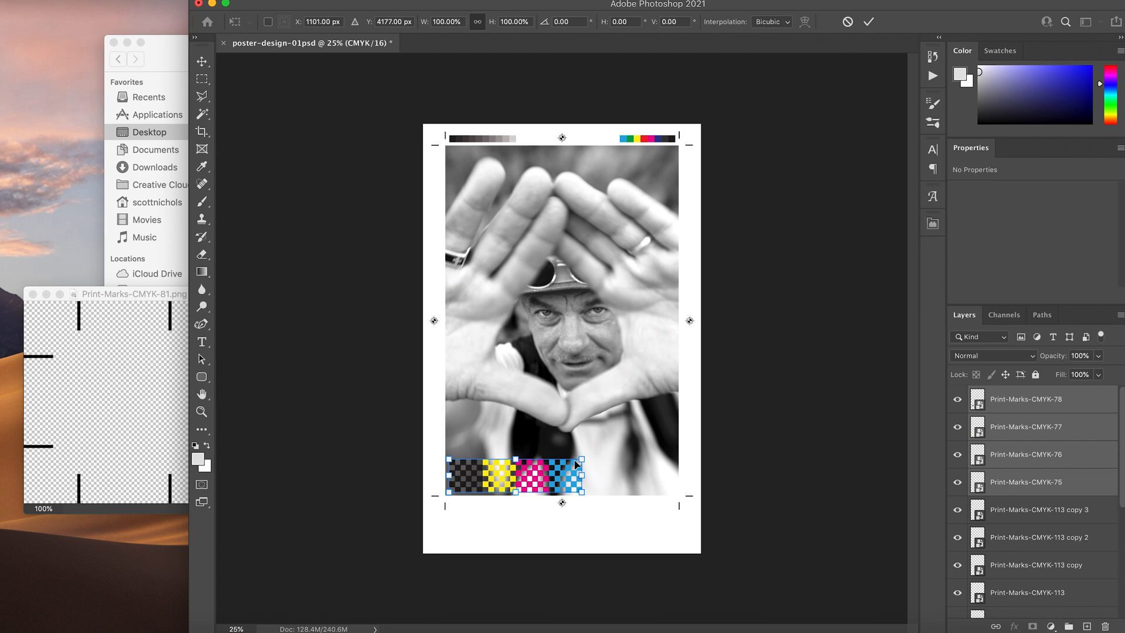
key("super+plus")
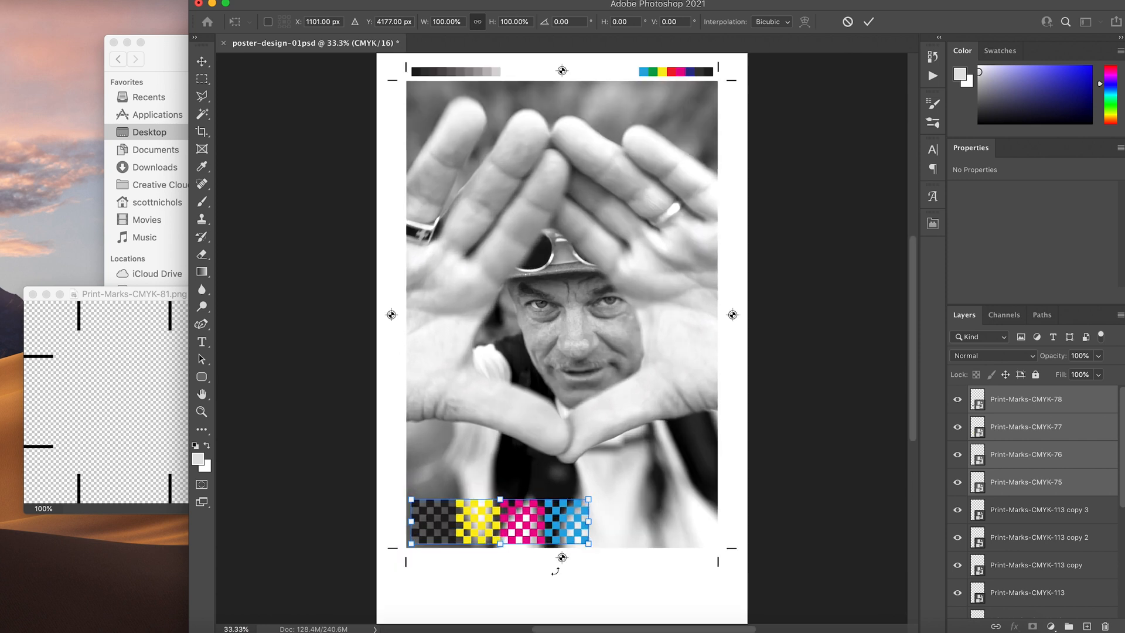
left_click_drag(588, 524, 742, 548)
key("super+plus")
key("Return")
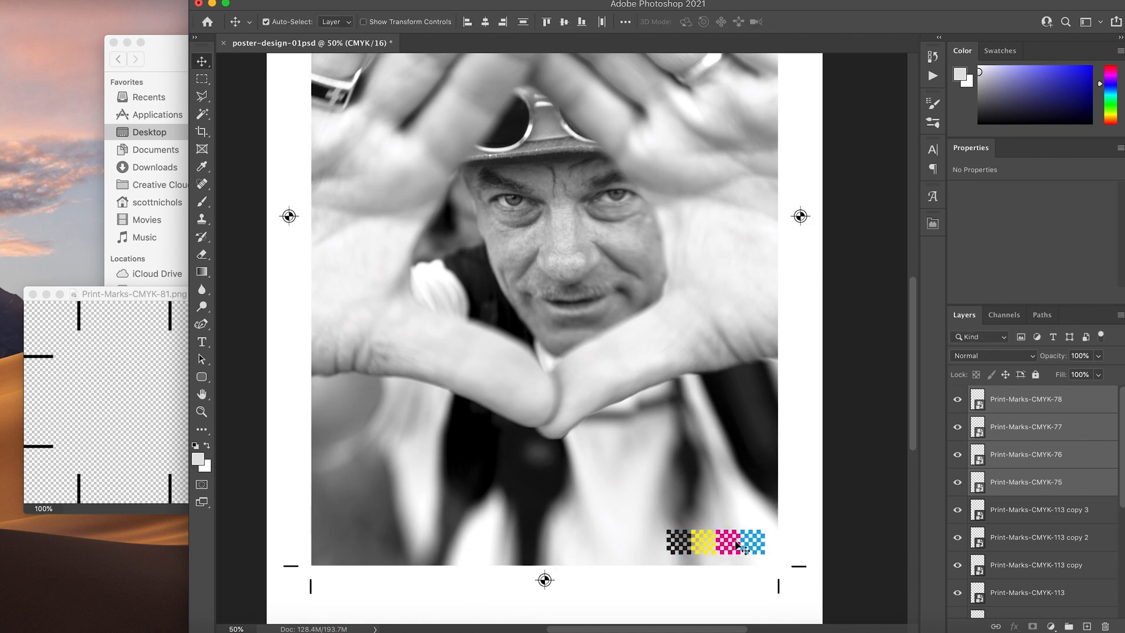
- Move the four checkered patches into the margin below the photo, beside the lower-right crop mark, and adjust their fit with Free Transform
key("super+plus")
left_click_drag(688, 437, 723, 494)
key("super+t")
key("Return")
- Show the poster at 33.33% and widen the application window to the screen's left edge
key("super+minus")
key("super+minus")
key("super+minus")
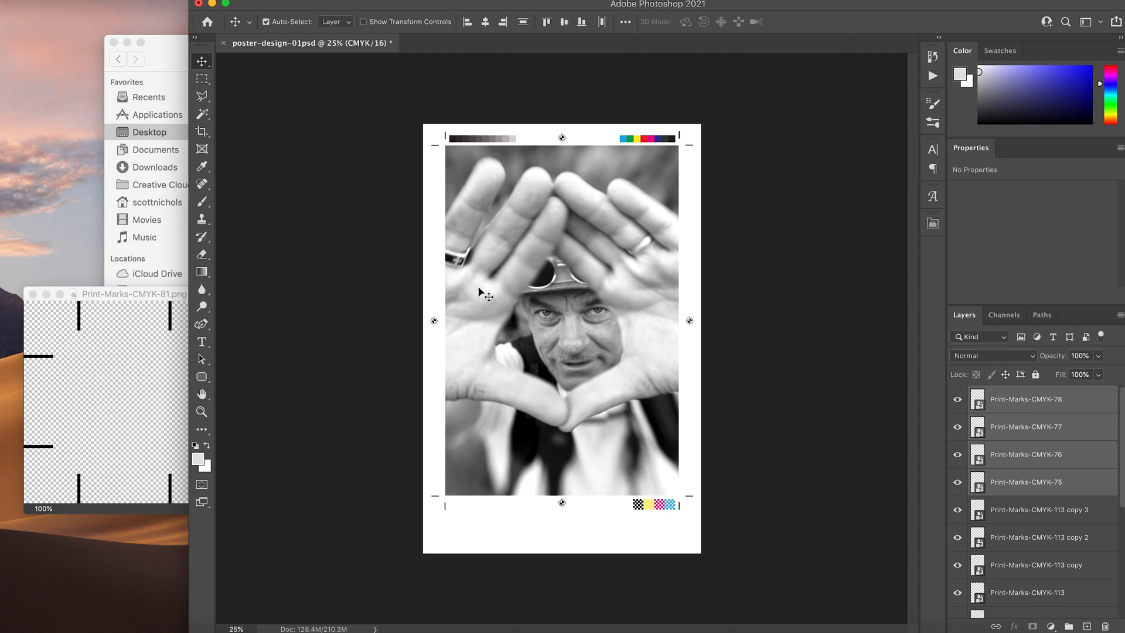
key("super+plus")
left_click_drag(190, 334, 3, 335)
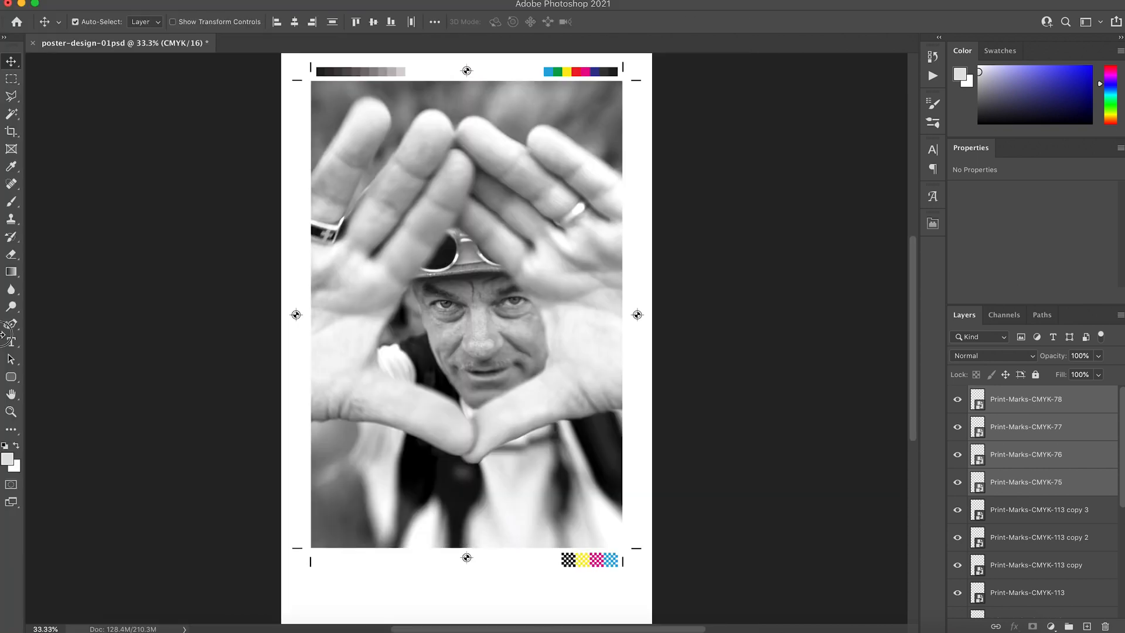